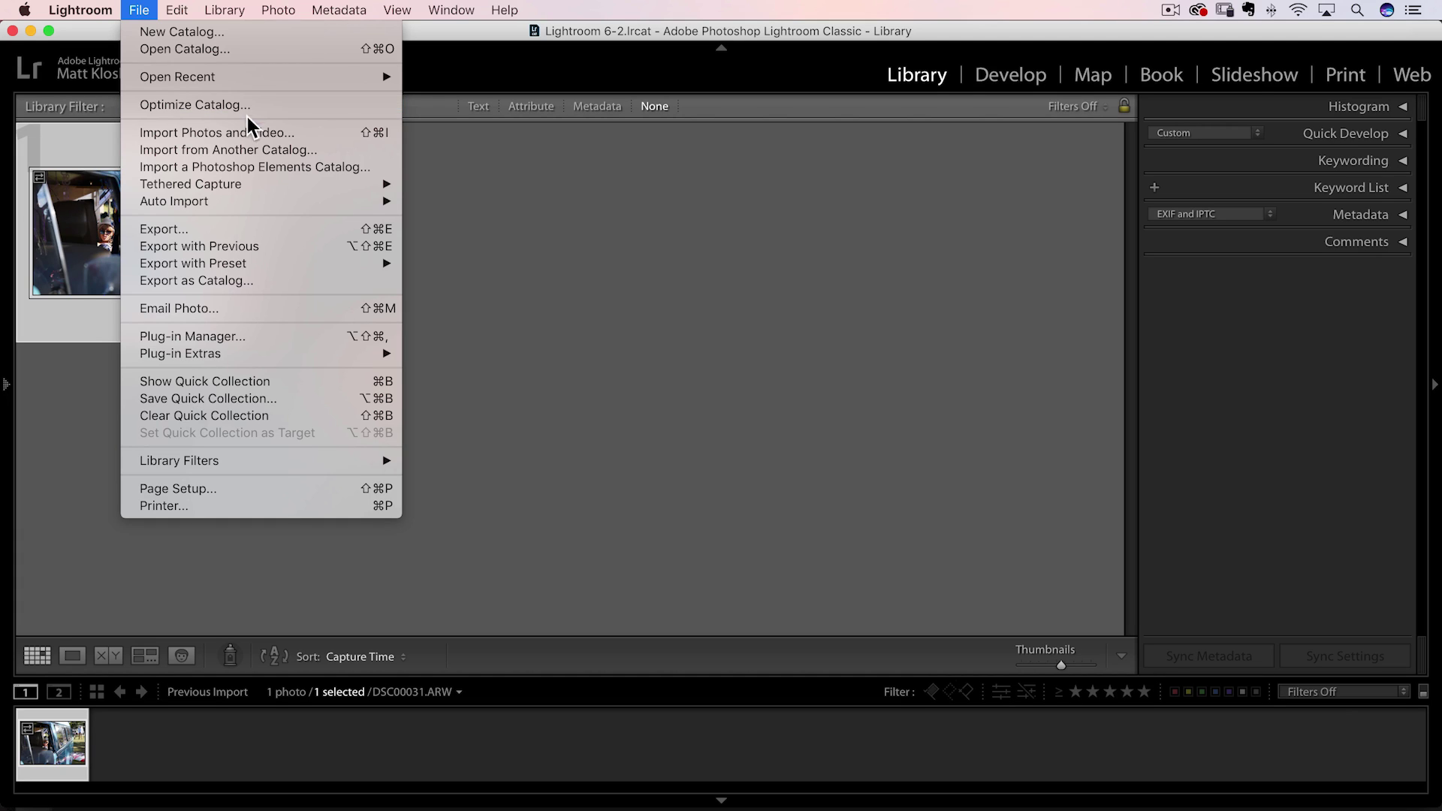
Open the photo import dialog and also check DSC00013.ARW, DSC00043.ARW and the two photos of the dog and person lying in the van
click(318, 132)
key(super+Tab)
key(super+Tab)
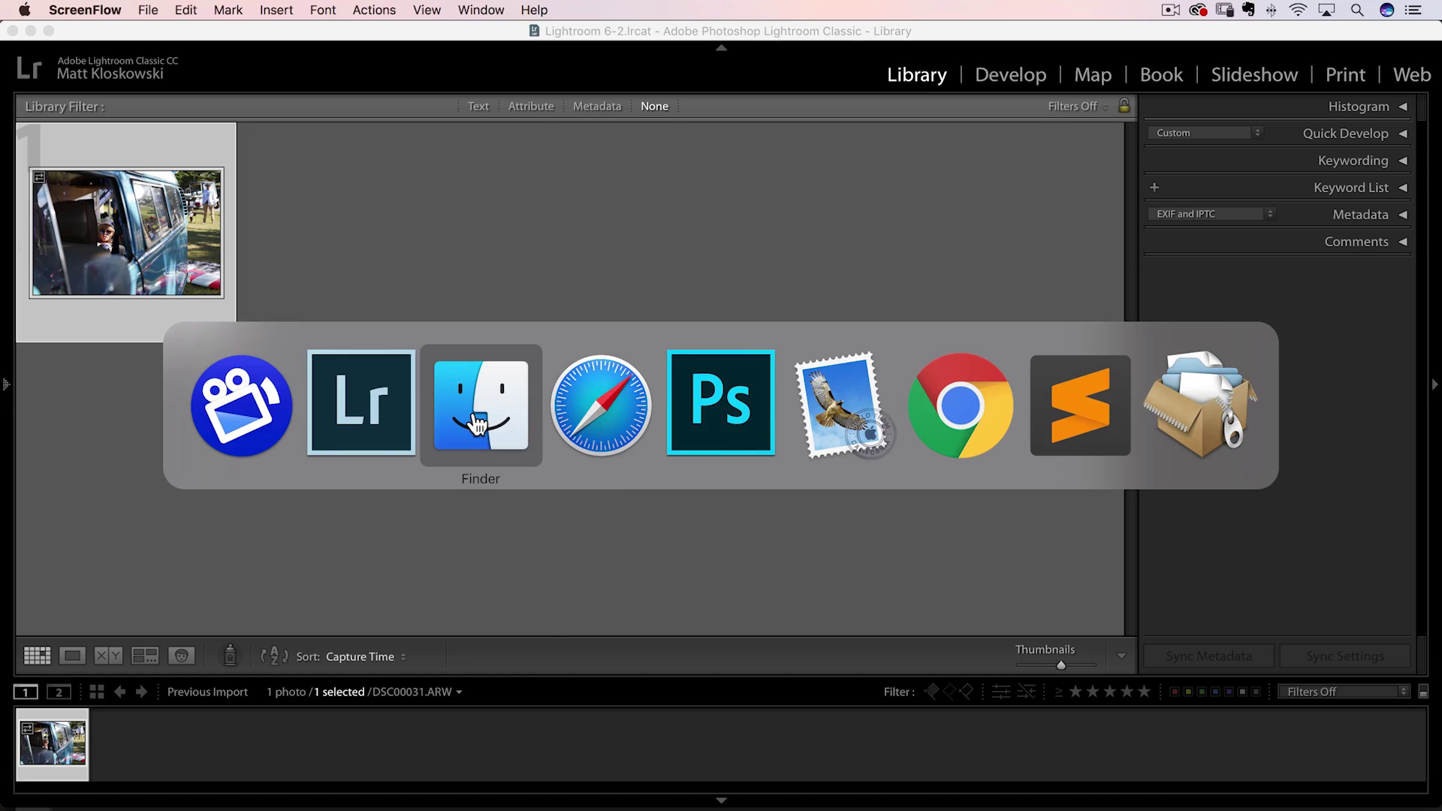
drag(597, 397, 500, 798)
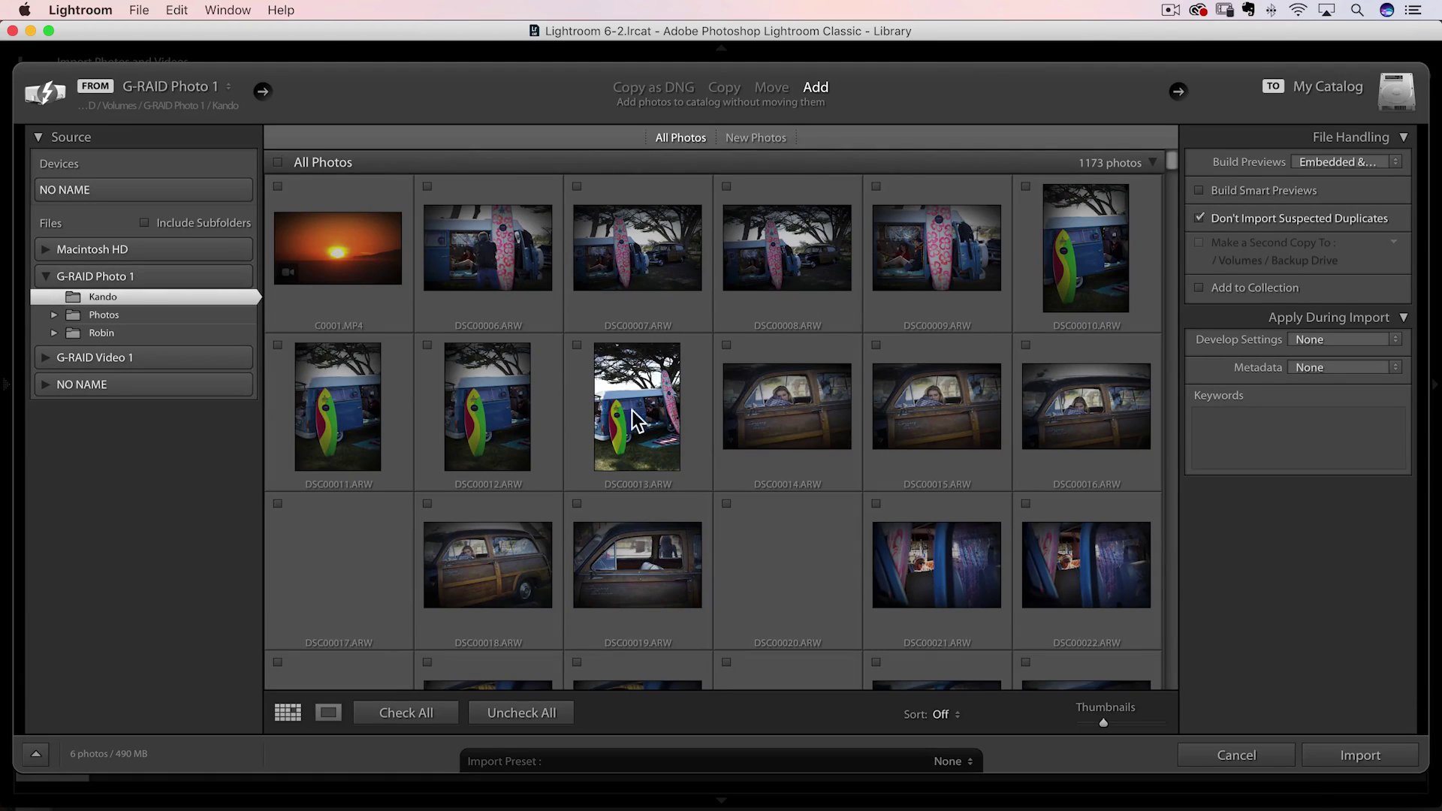
click(576, 346)
scroll(670, 481, down, 10)
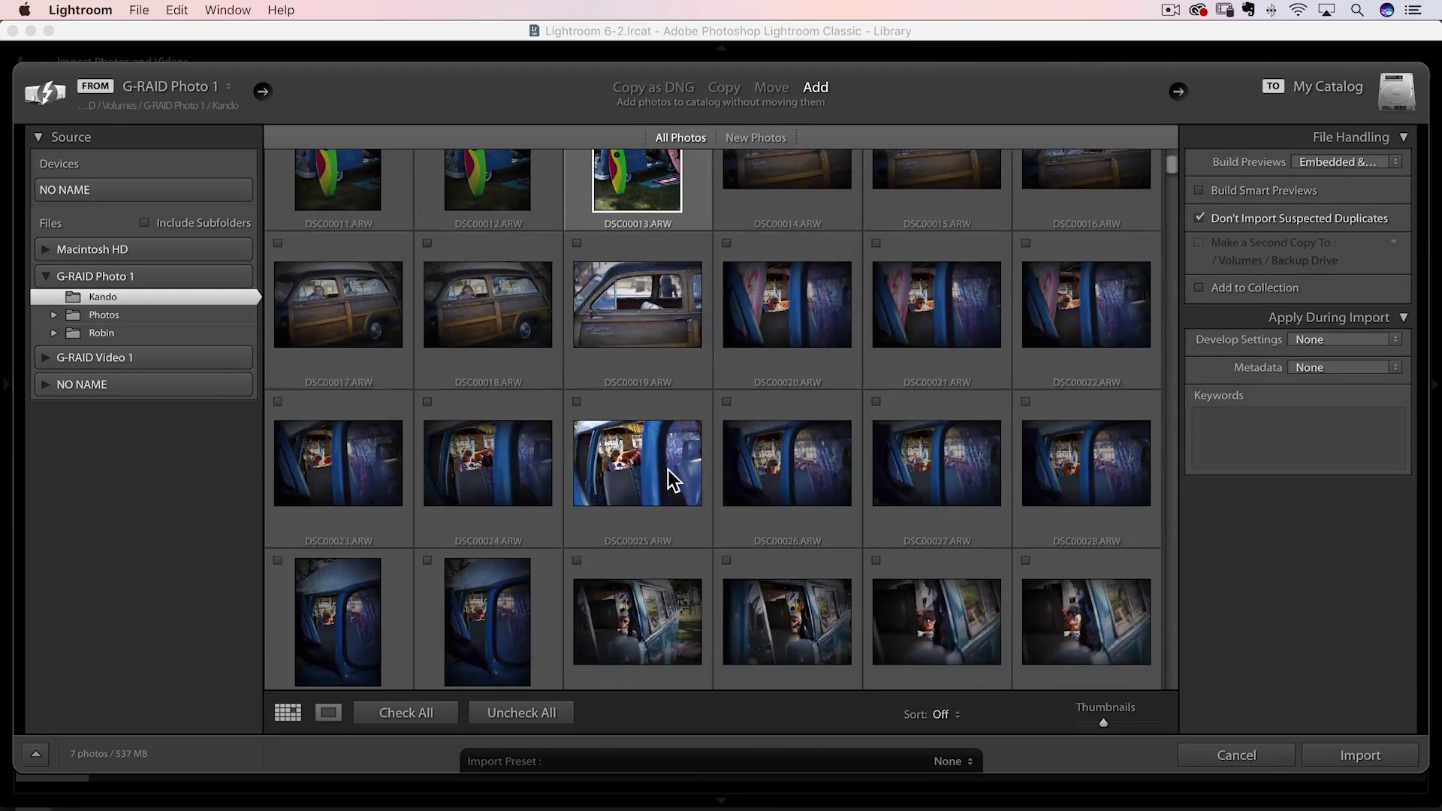
click(577, 423)
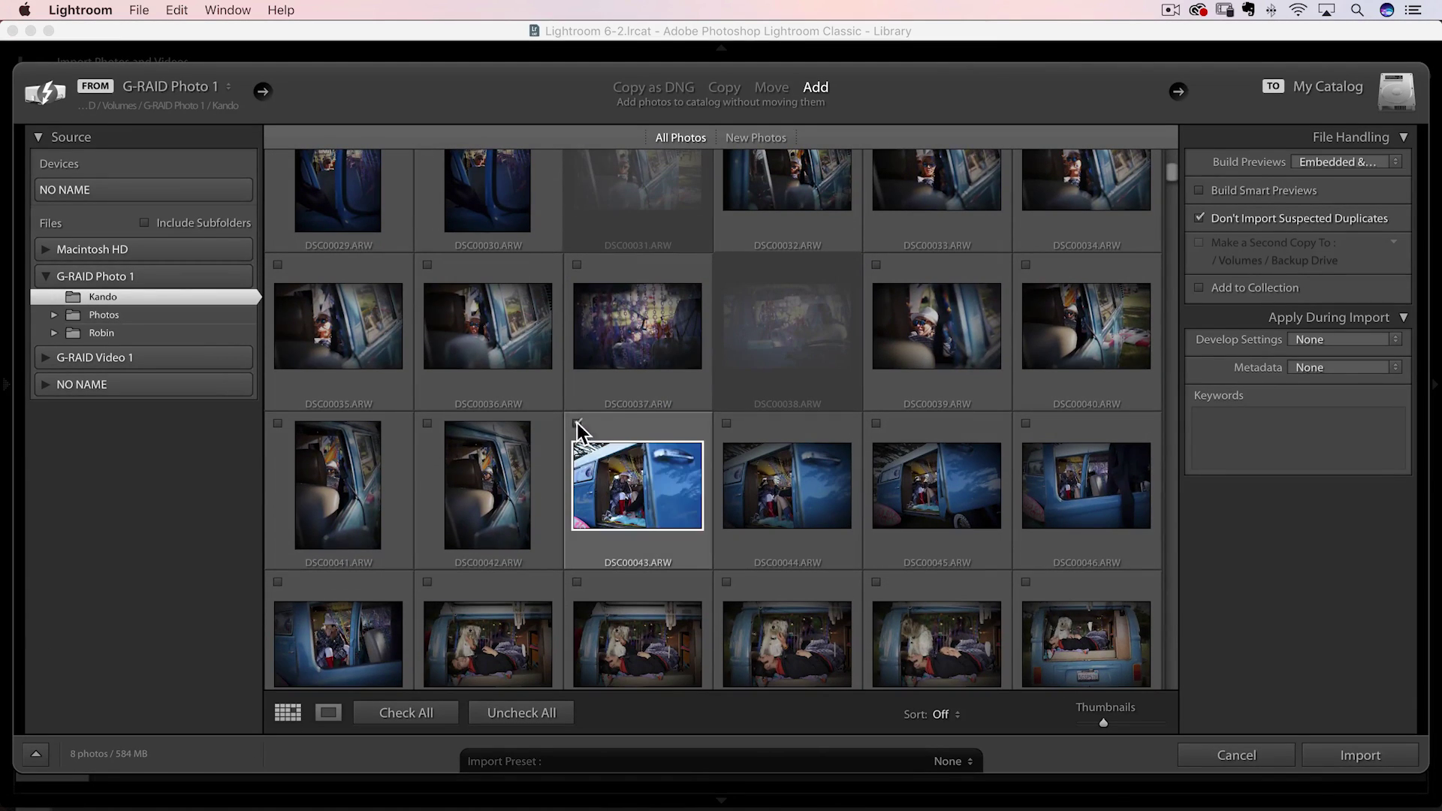
click(724, 583)
click(877, 581)
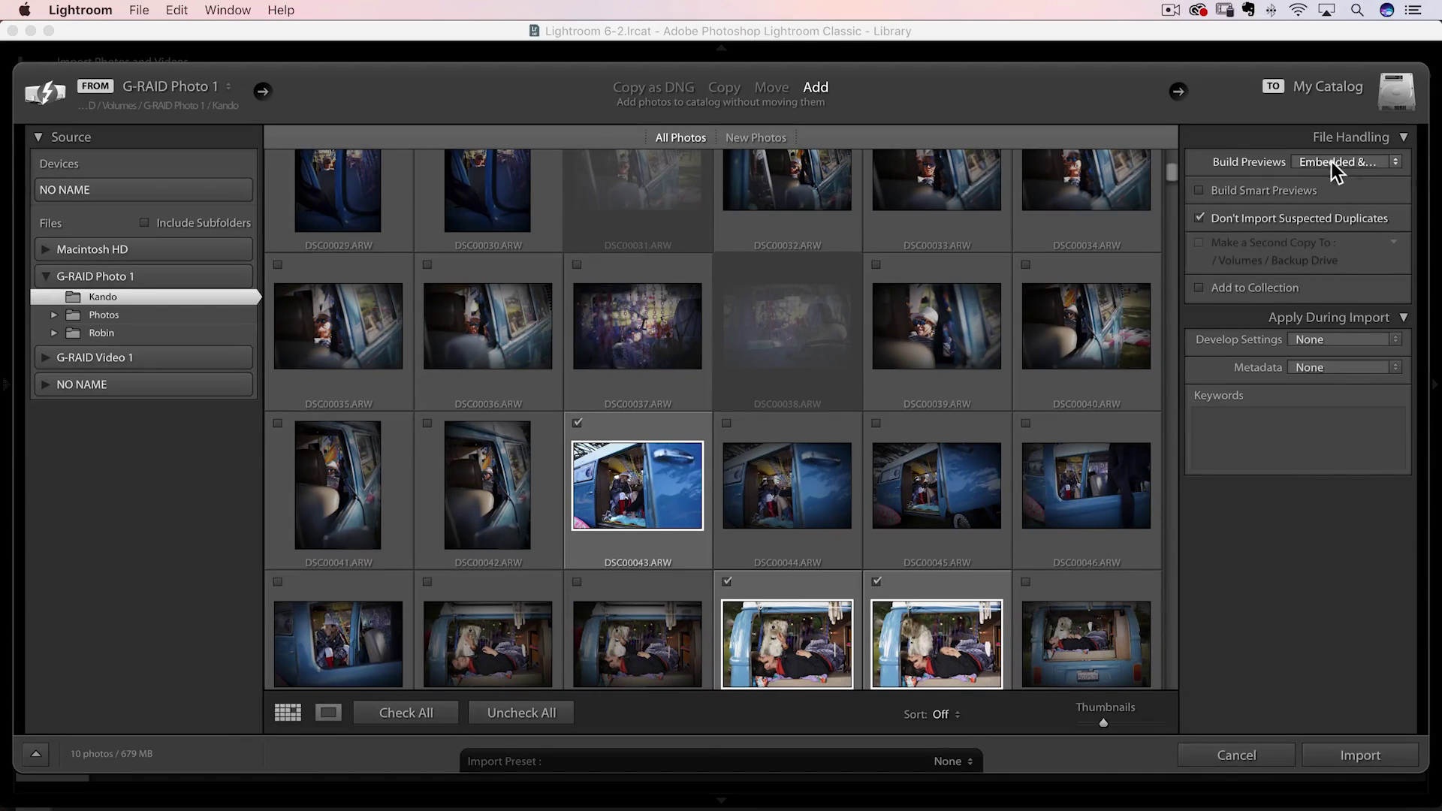
Keep Embedded & Sidecar as the Build Previews option and import the checked photos
click(1304, 160)
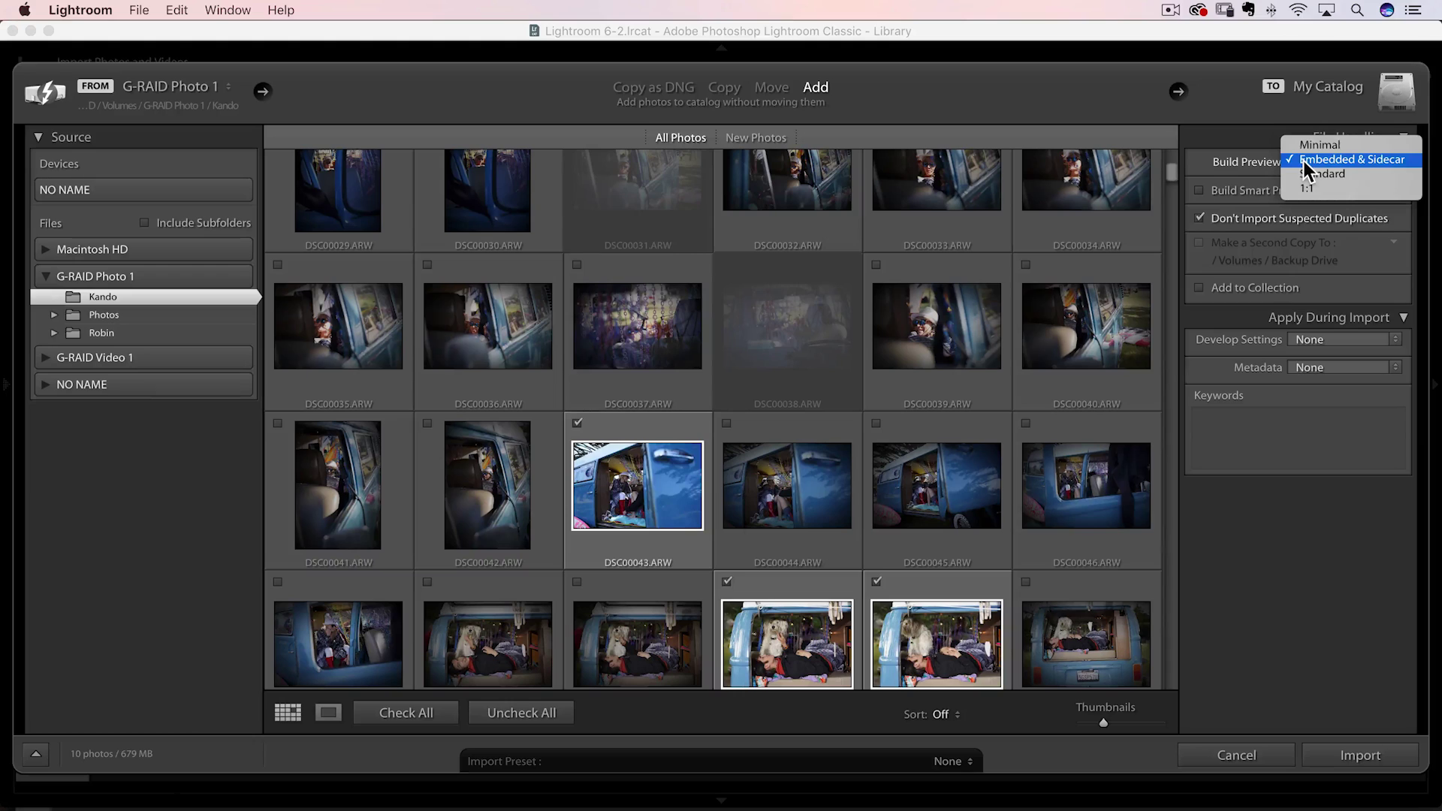
click(1355, 161)
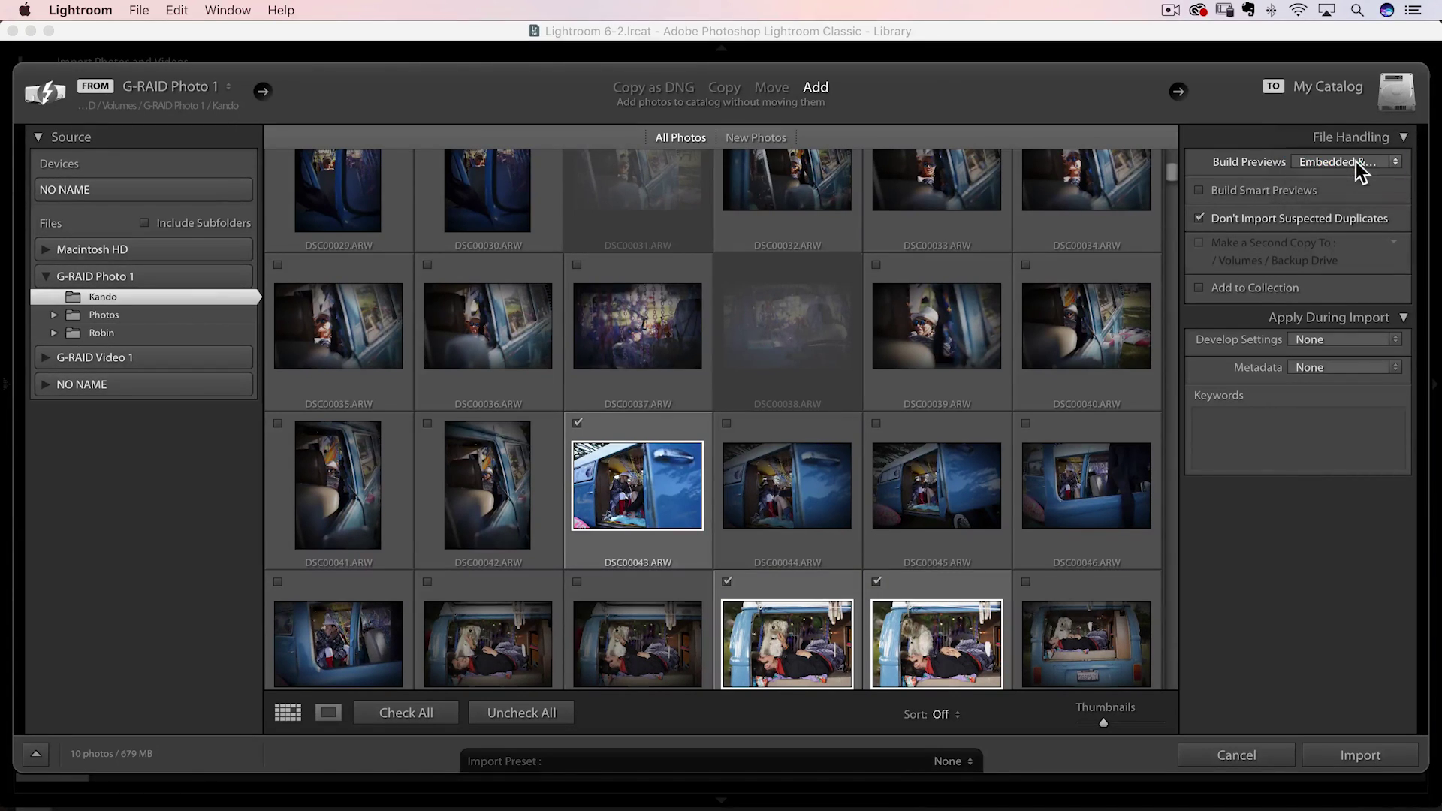
click(1346, 751)
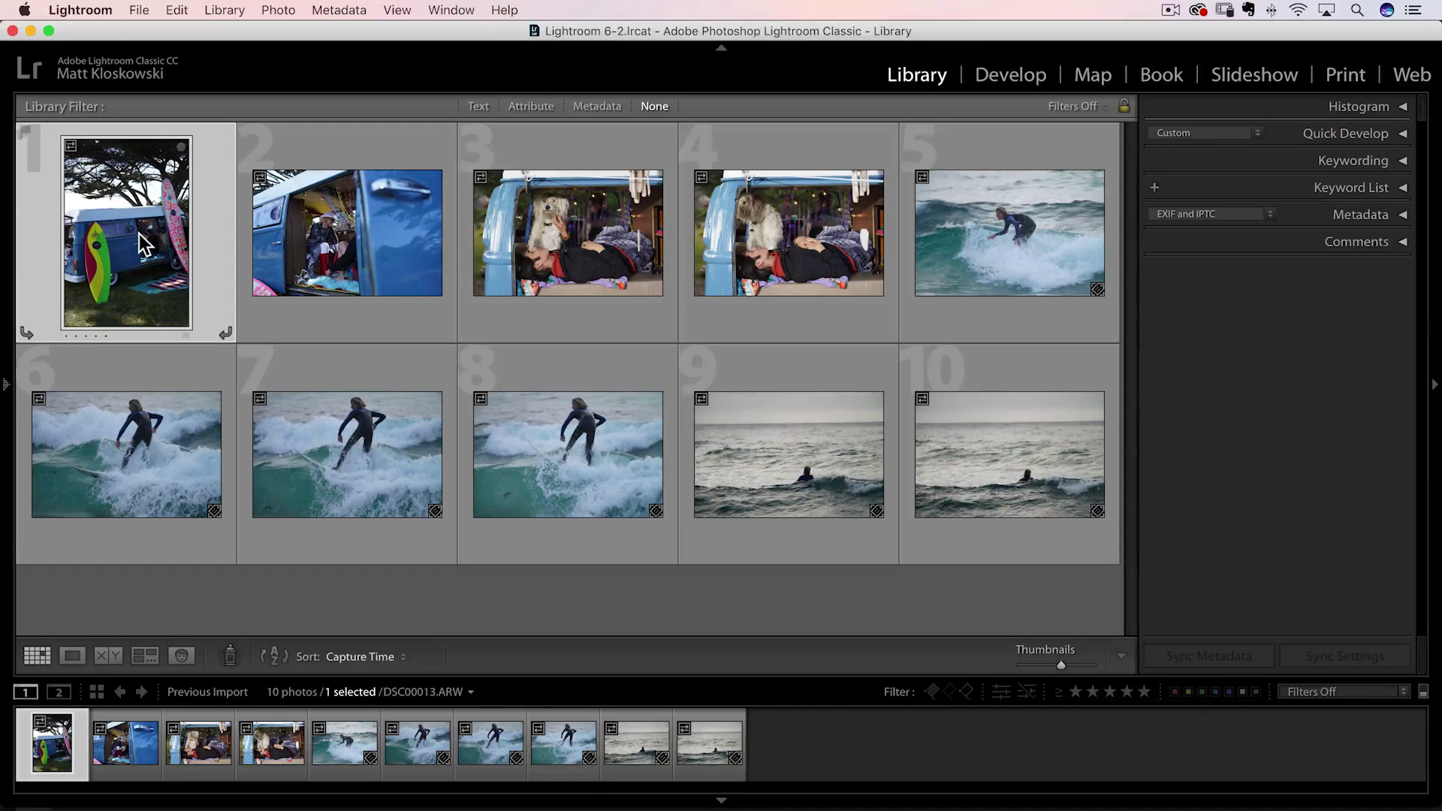
View _MJK0691.ARW enlarged in Loupe view, return to the grid, and enlarge the van and surfboards photo DSC00013.ARW
double_click(815, 503)
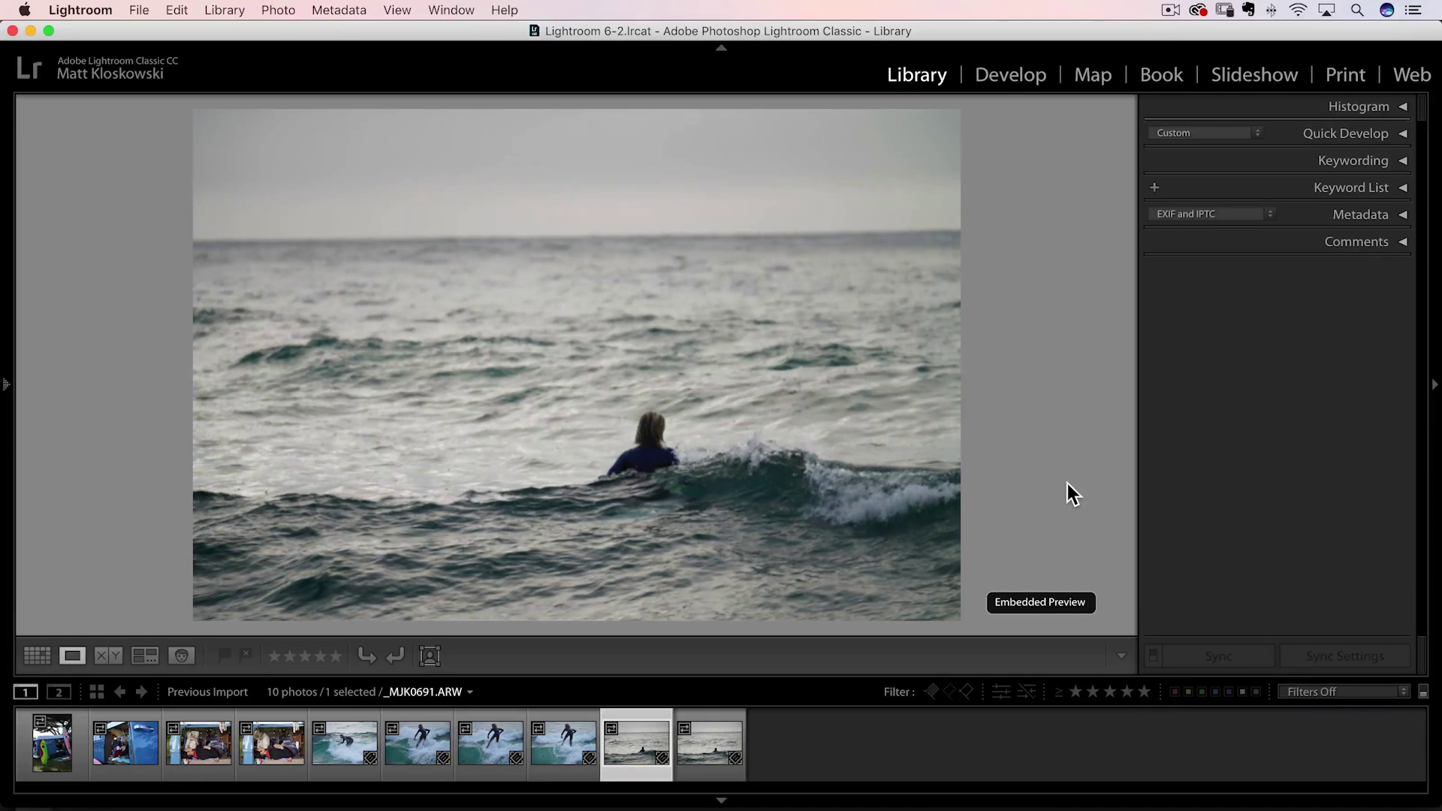
key(g)
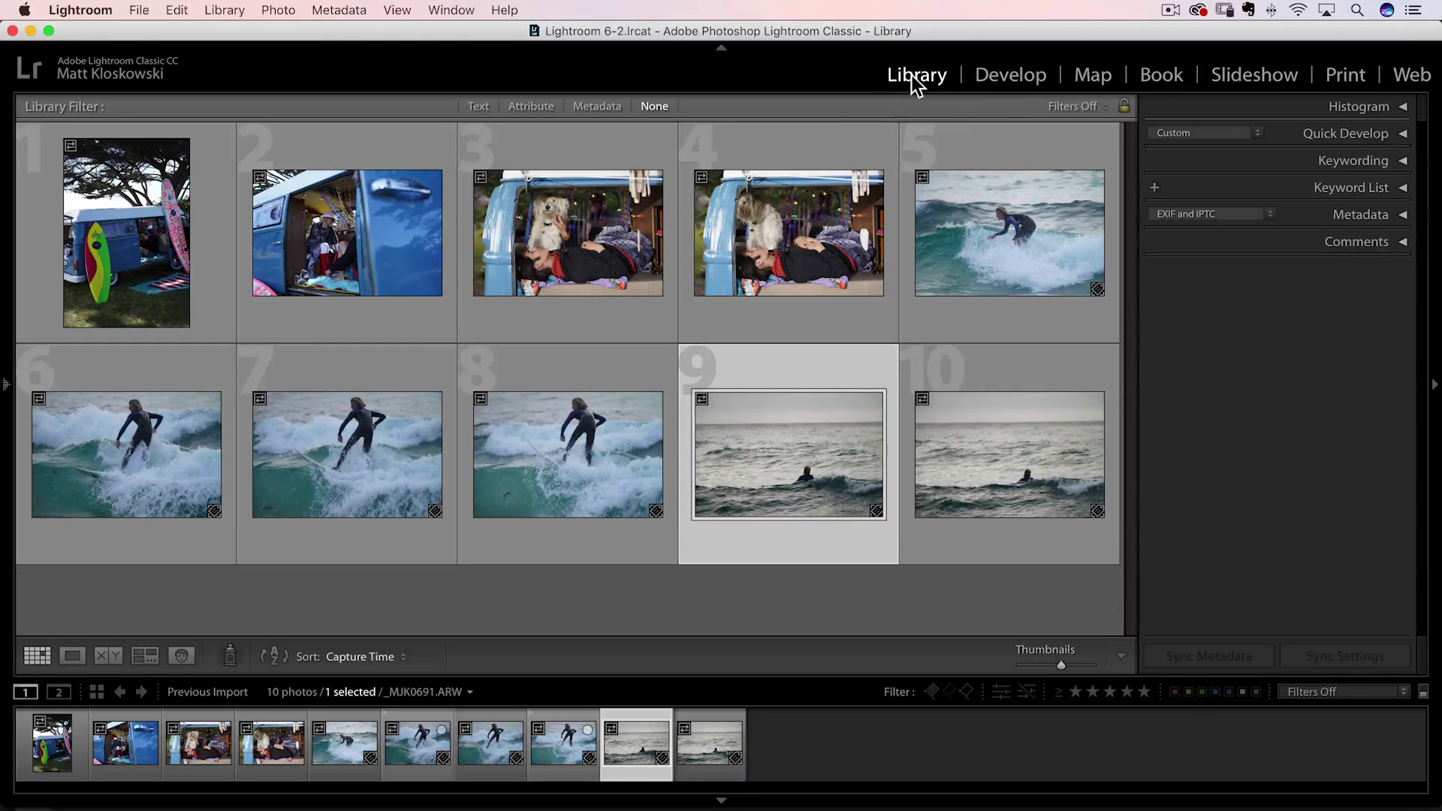
double_click(135, 229)
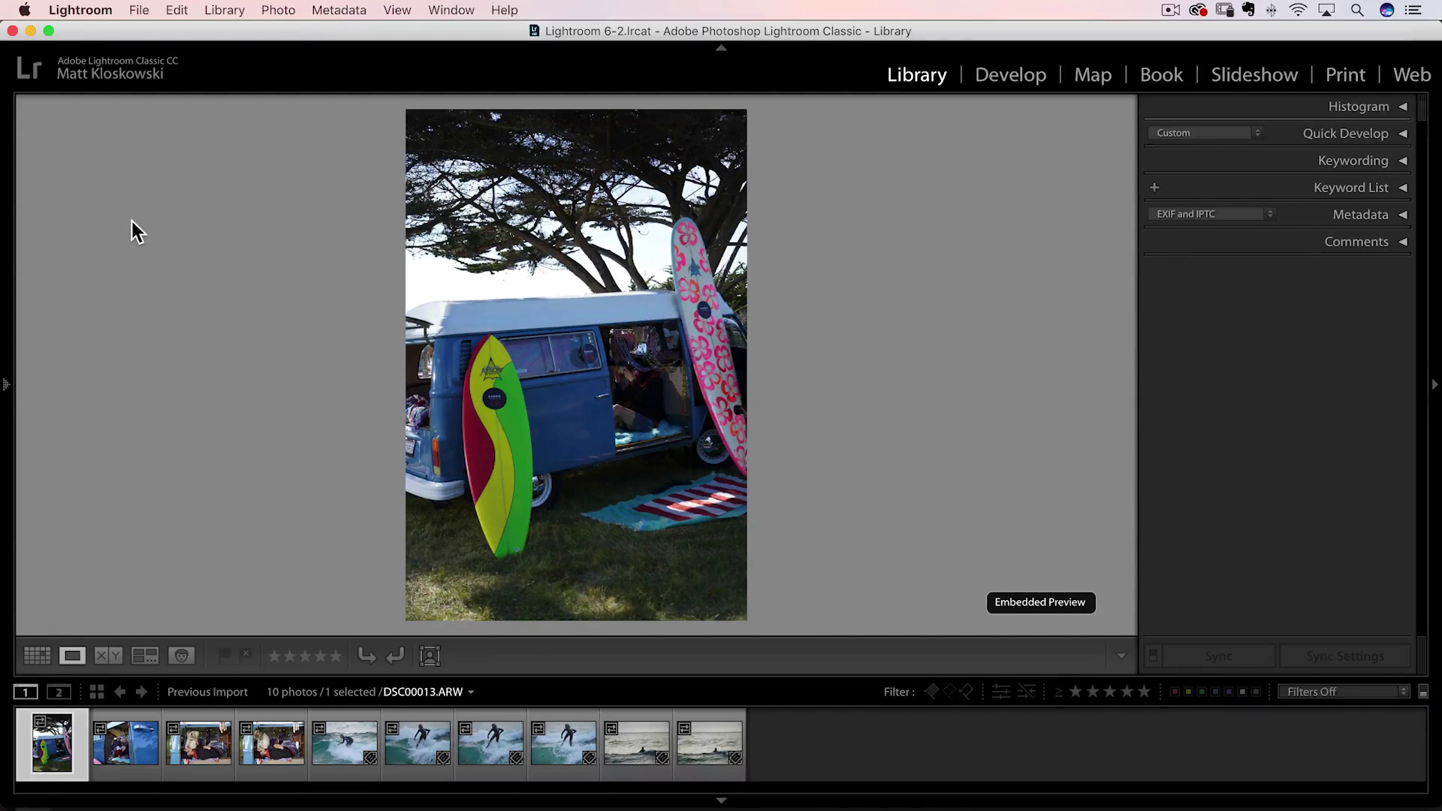
Browse back and forth through all the imported photos in Library Loupe view to examine how quickly their embedded previews load
key(Right)
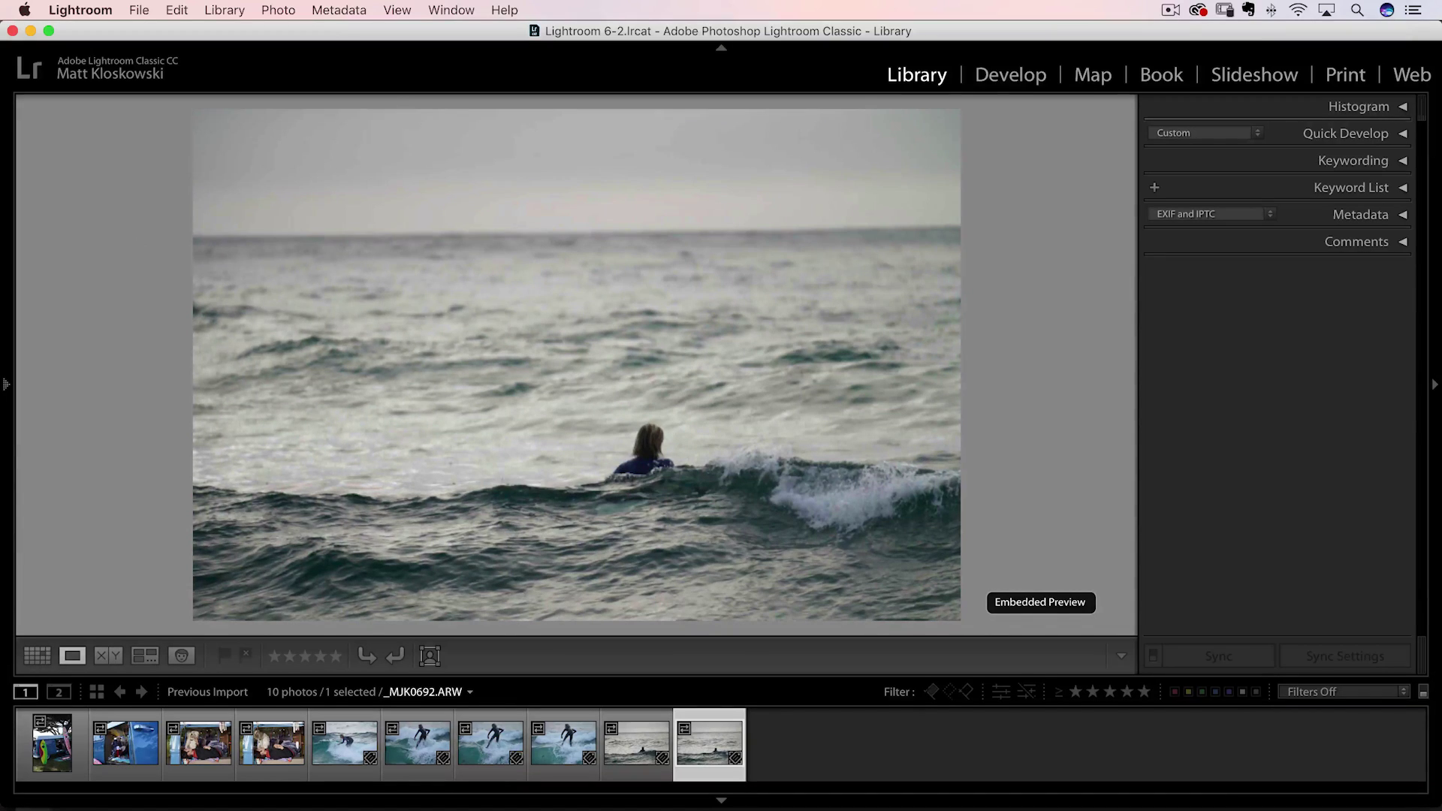
key(Left)
key(Left)
key(Left)
key(Left)
key(Left)
key(Left)
key(Left)
key(Left)
key(Left)
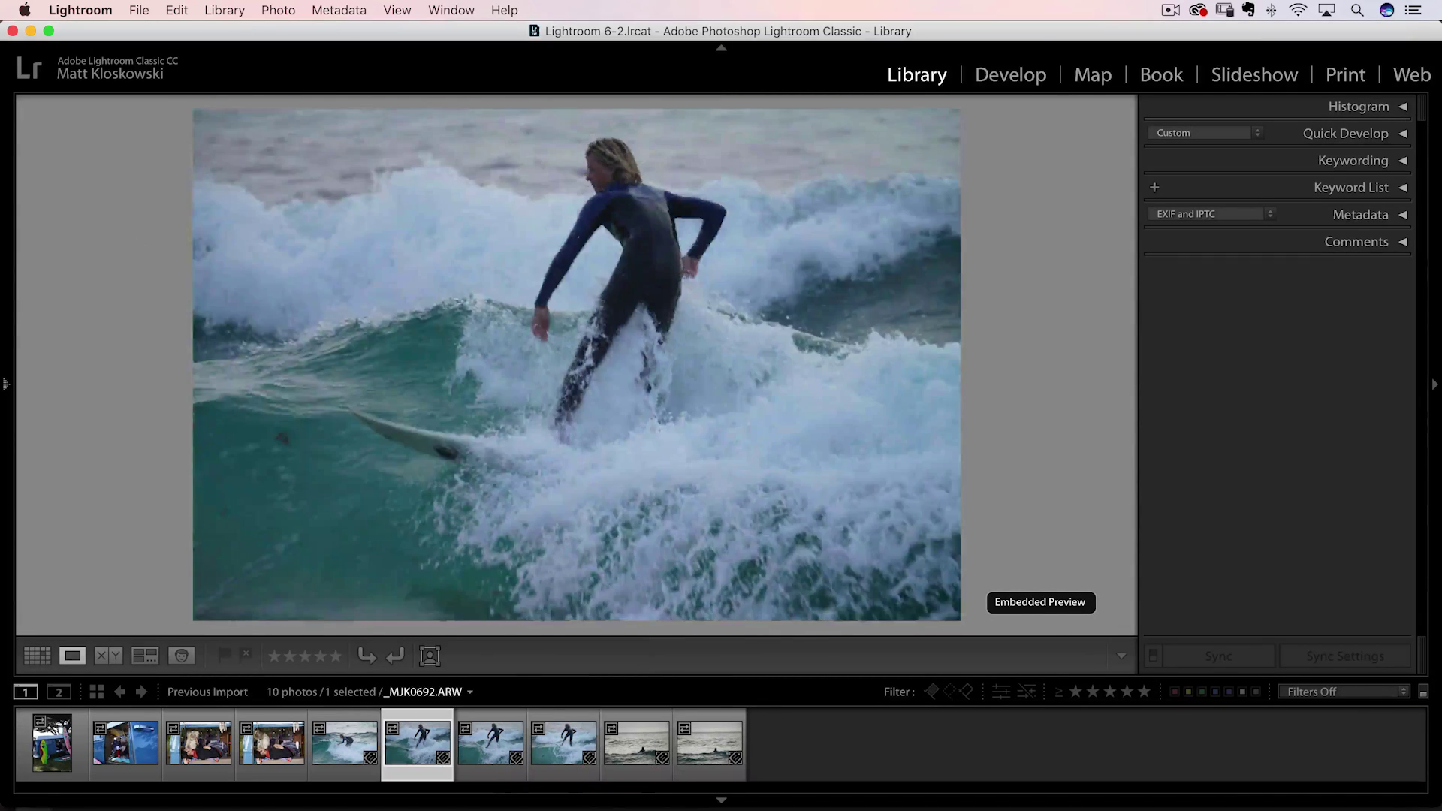
key(Right)
key(Right)
key(Right)
key(Right)
key(Right)
key(Right)
key(Right)
key(Right)
key(Right)
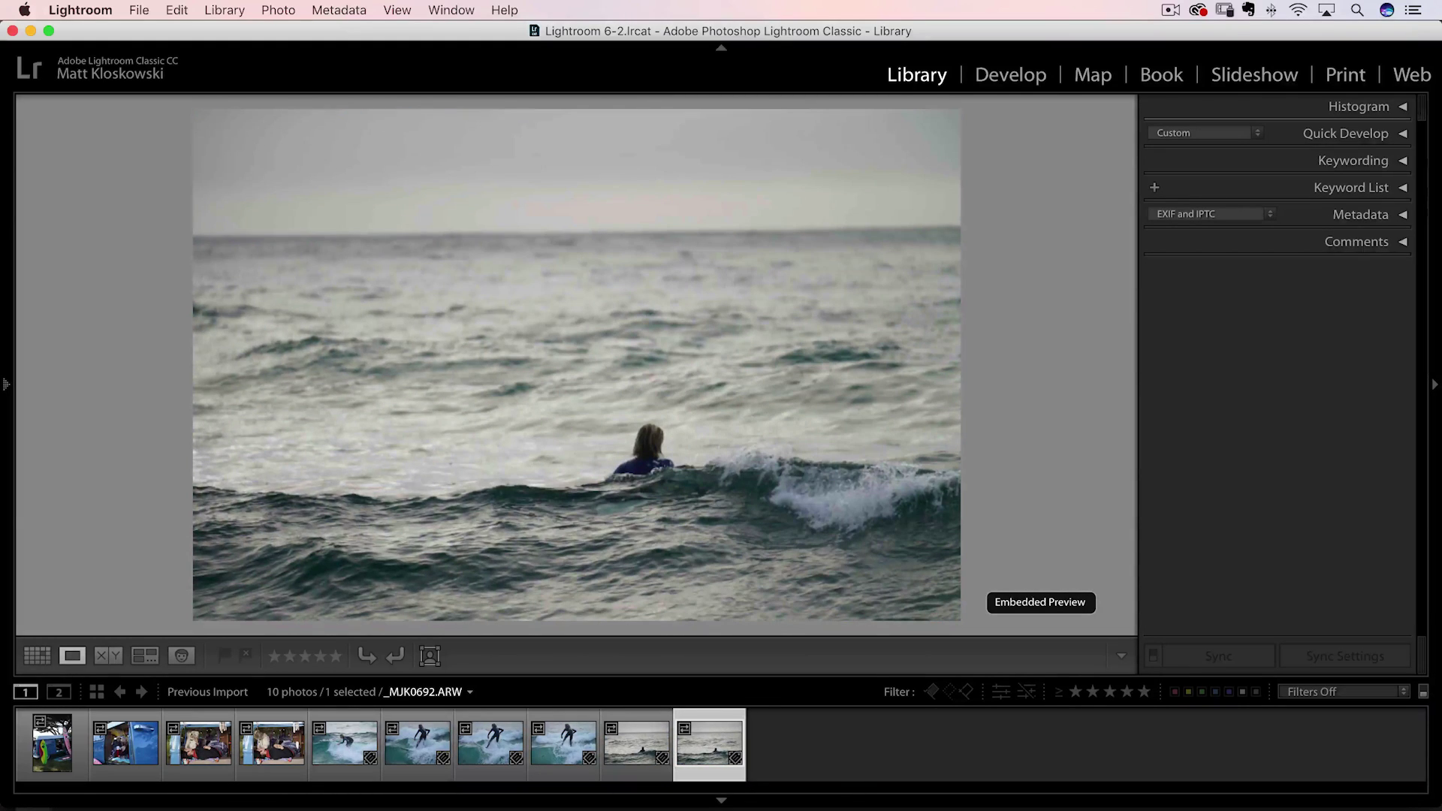
key(Left)
key(Left)
key(Left)
key(Left)
key(Left)
key(Left)
key(Left)
key(Left)
key(Left)
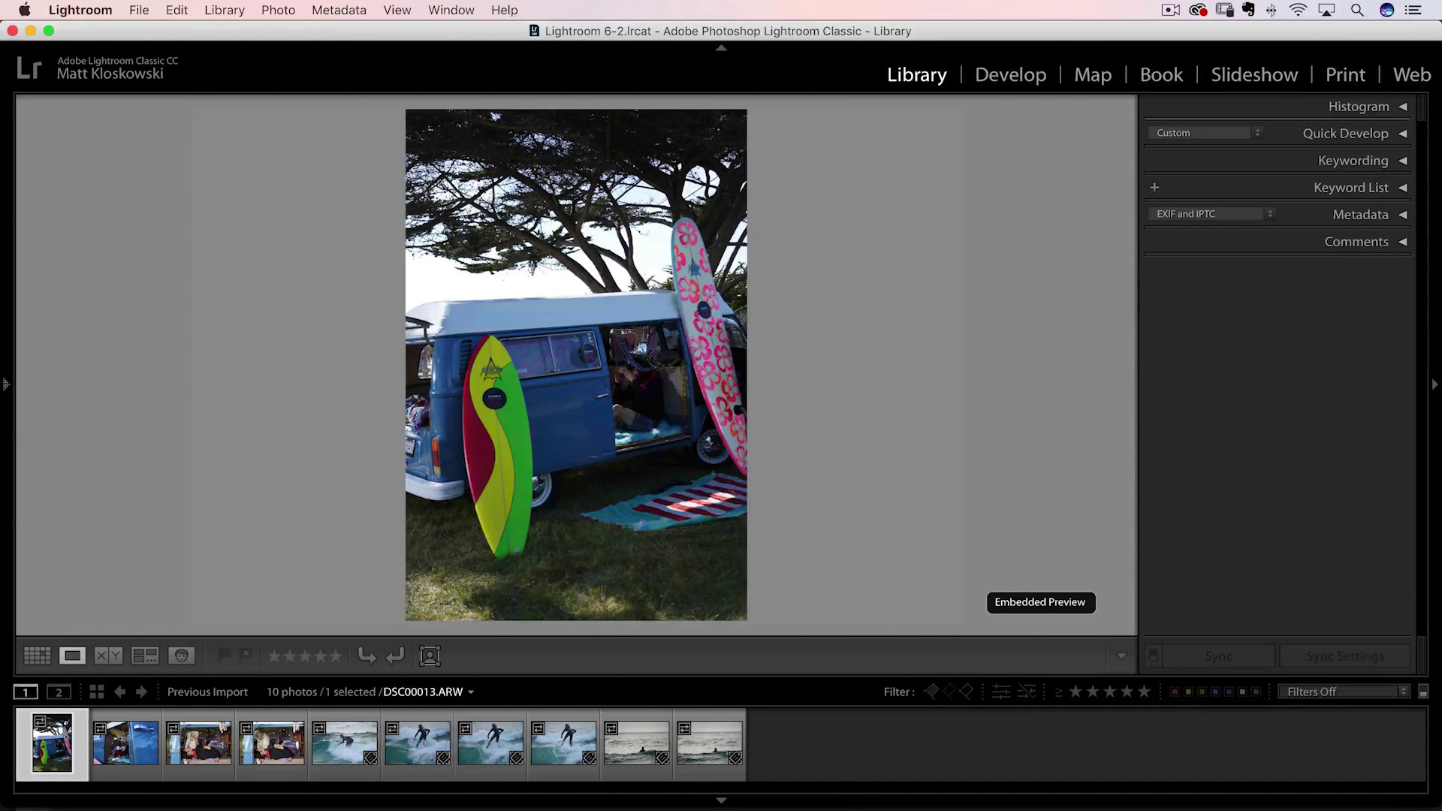
key(Right)
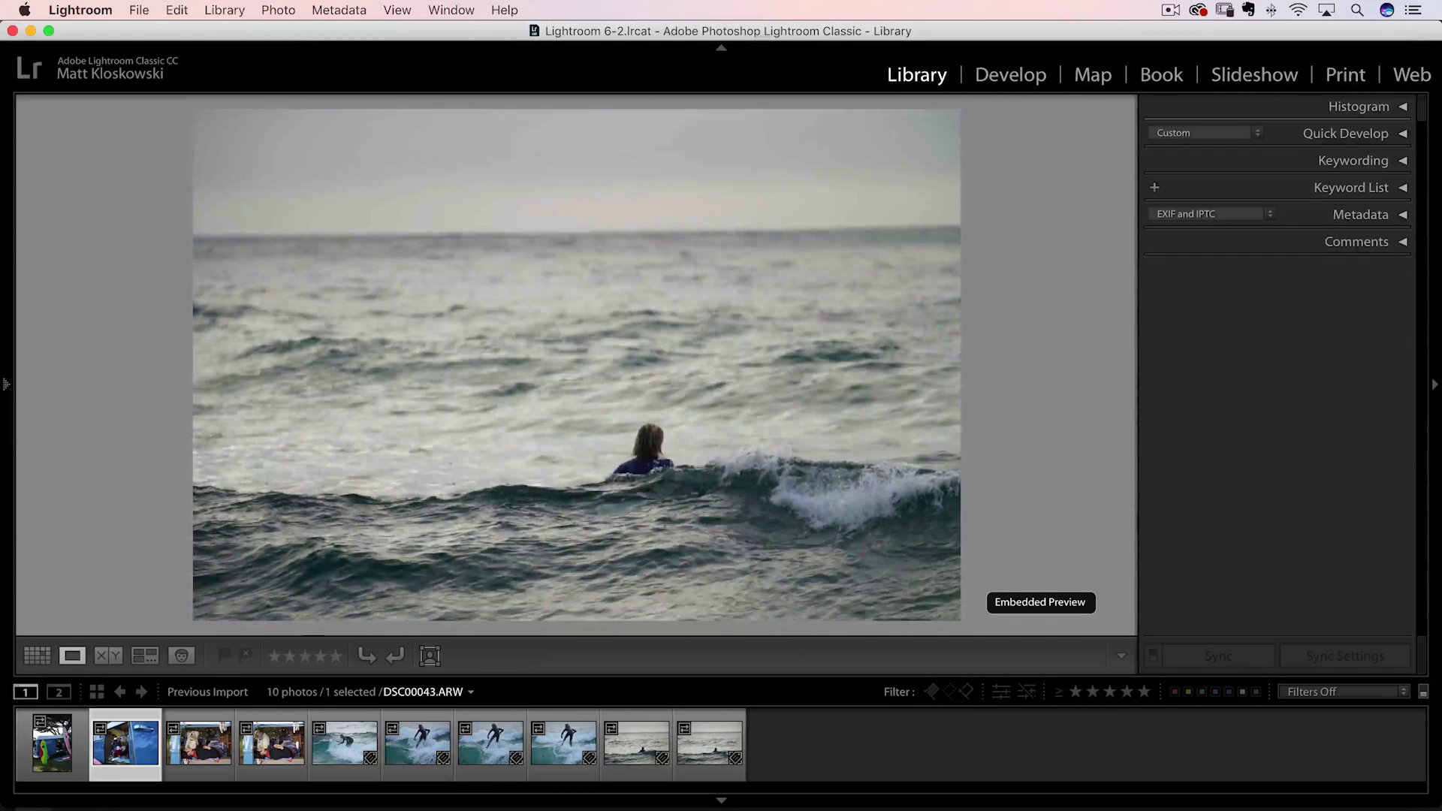
key(Left)
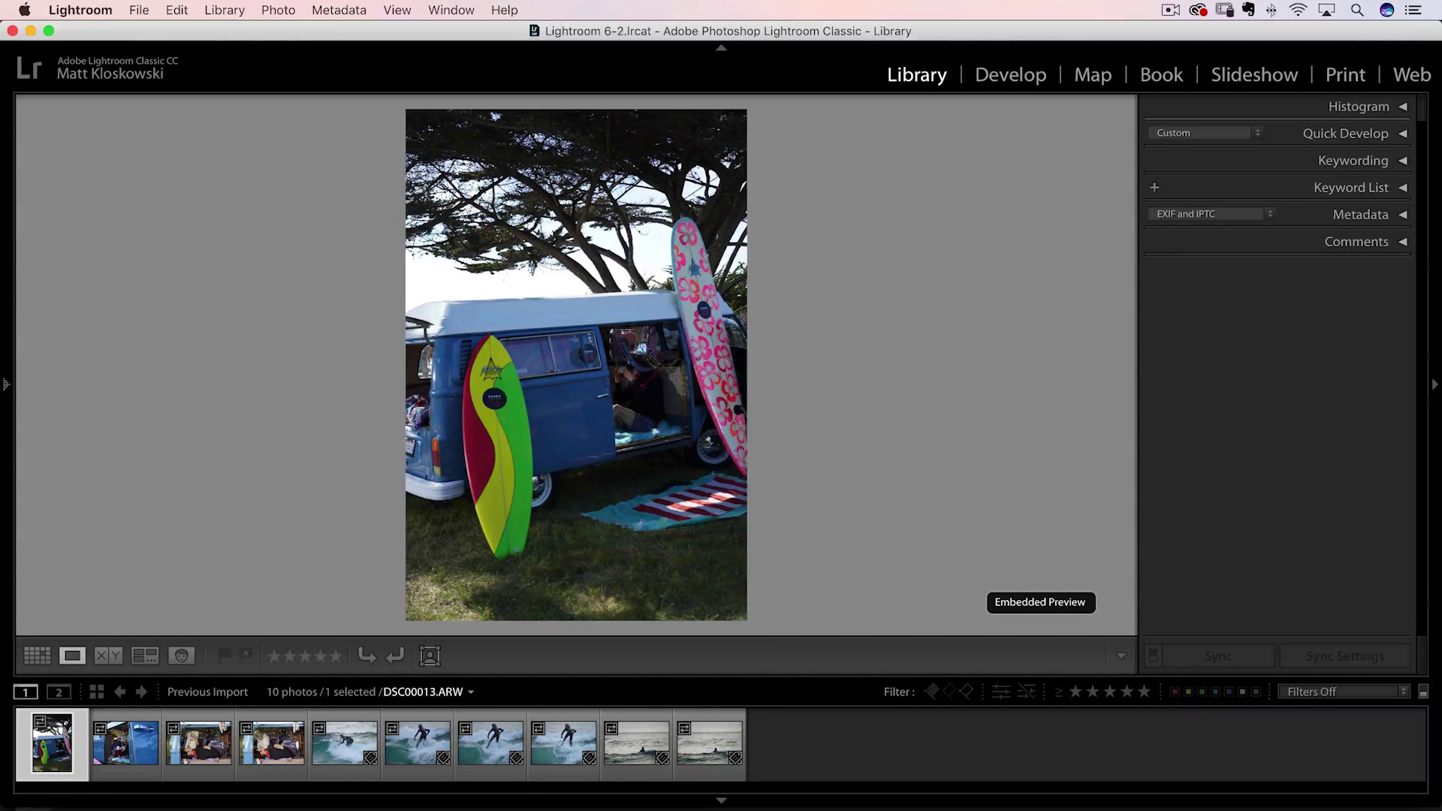
key(Right)
key(Right)
key(Right)
key(Right)
key(Right)
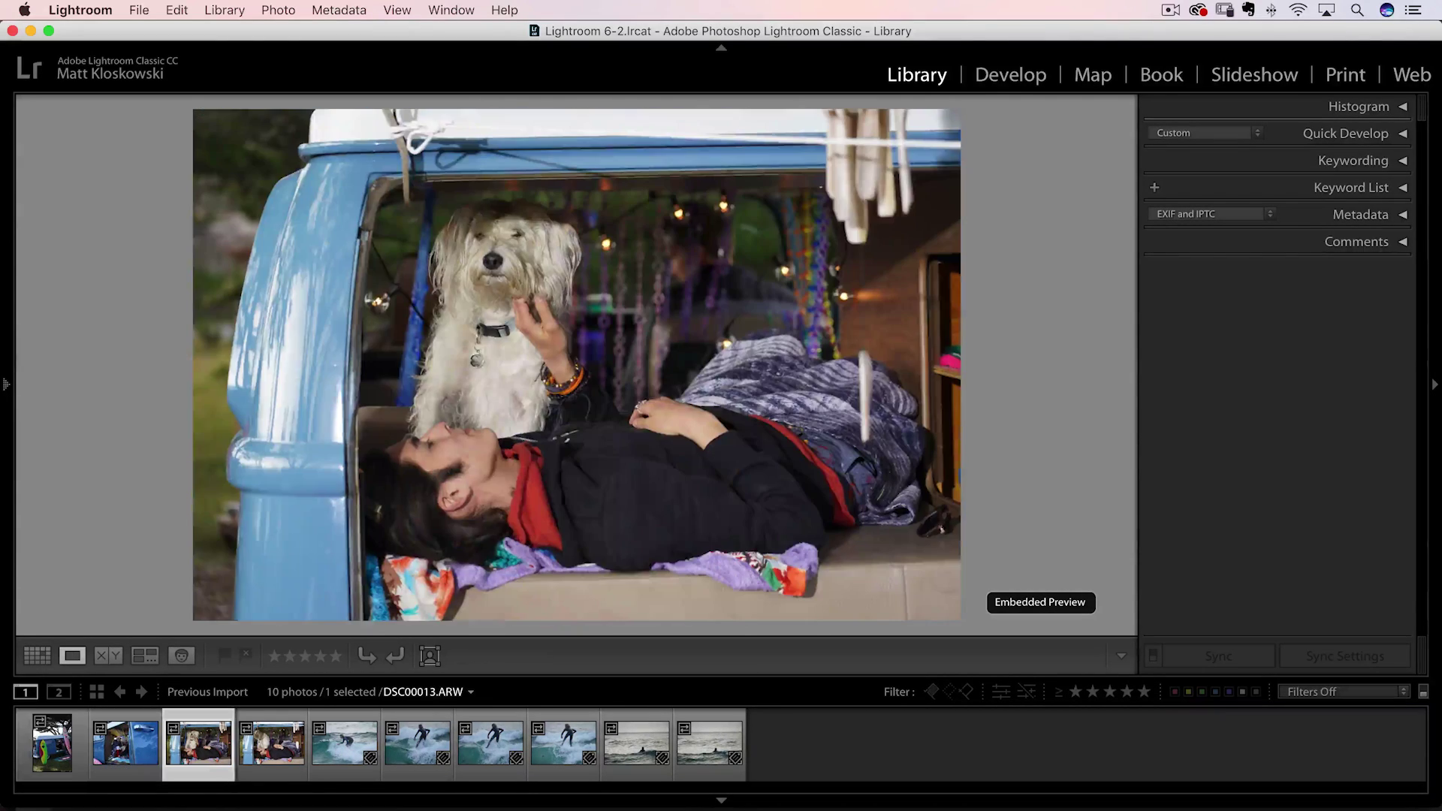
key(Right)
key(Right)
key(Right)
key(Right)
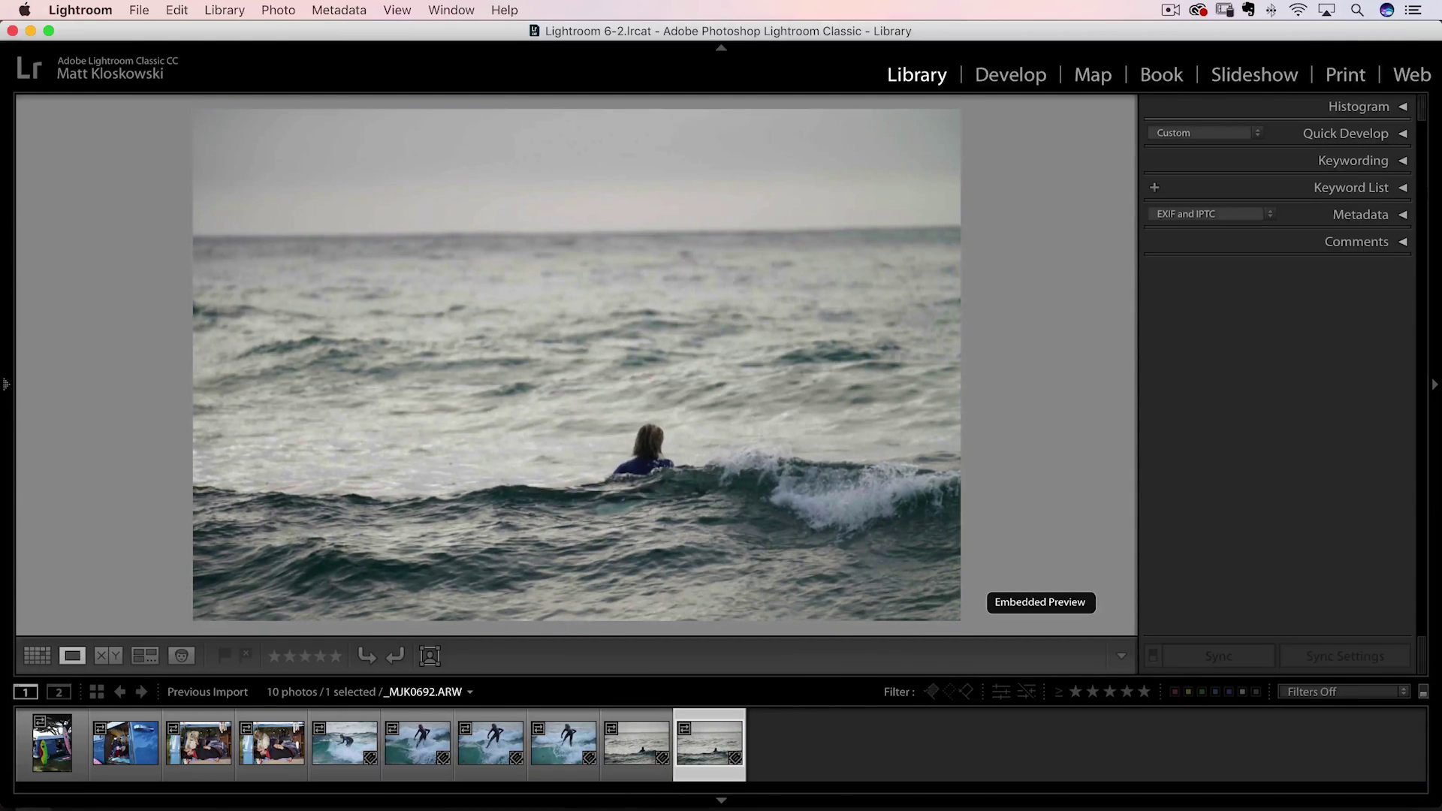
key(Left)
key(Left)
key(Left)
key(Left)
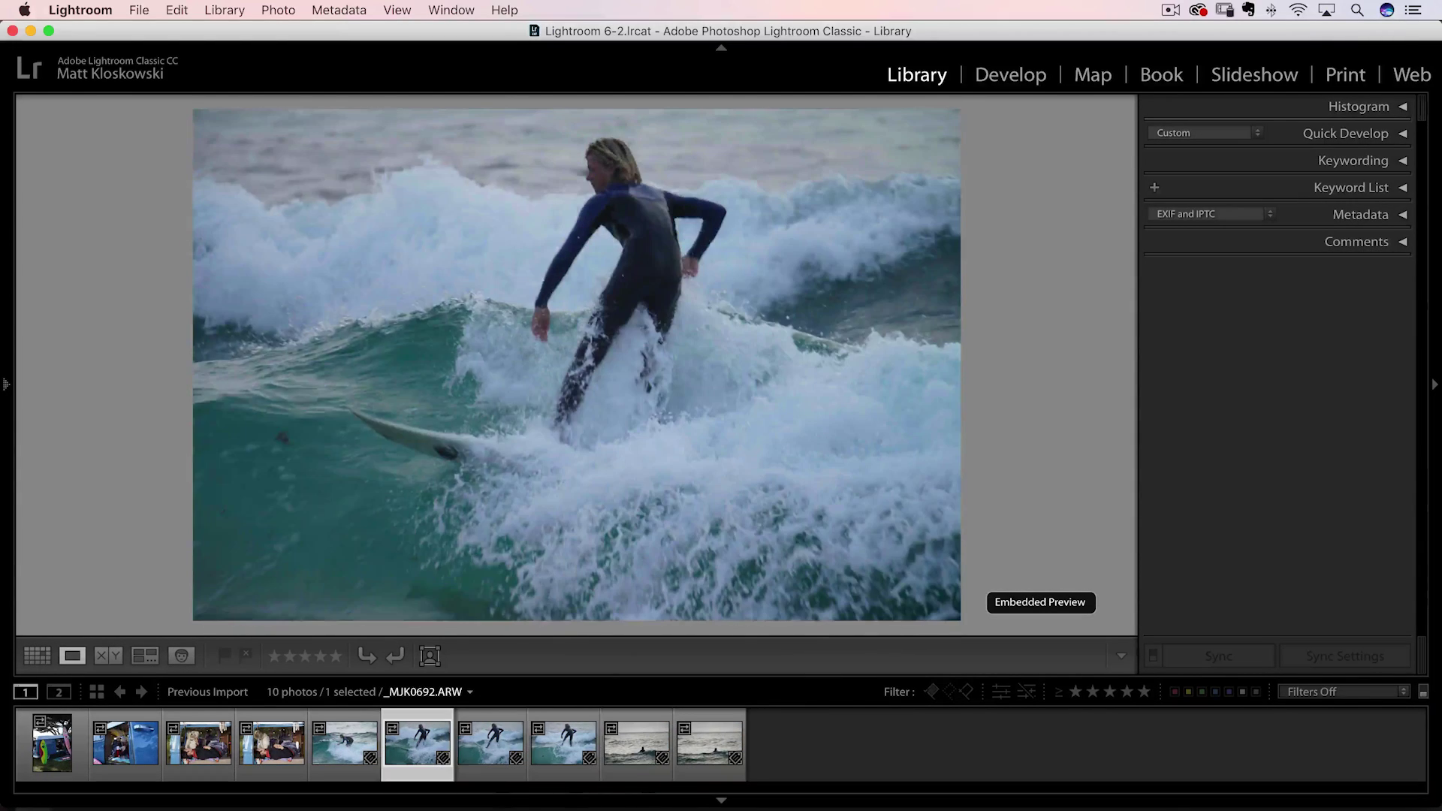
key(Left)
key(Left)
key(Left)
key(Left)
key(Left)
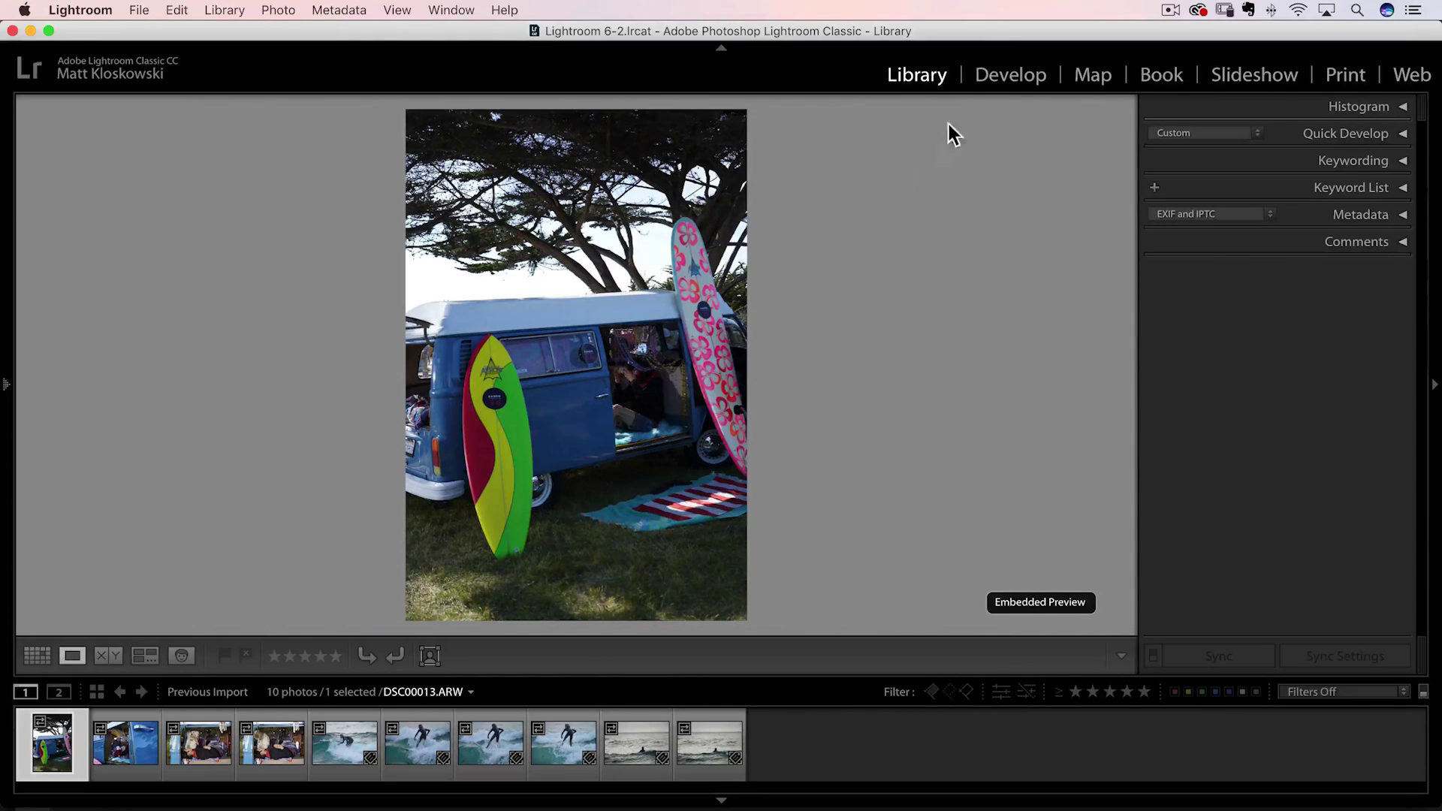
Switch to the Develop module and browse through the imported photos and back to DSC00013.ARW to compare loading speed
click(1006, 75)
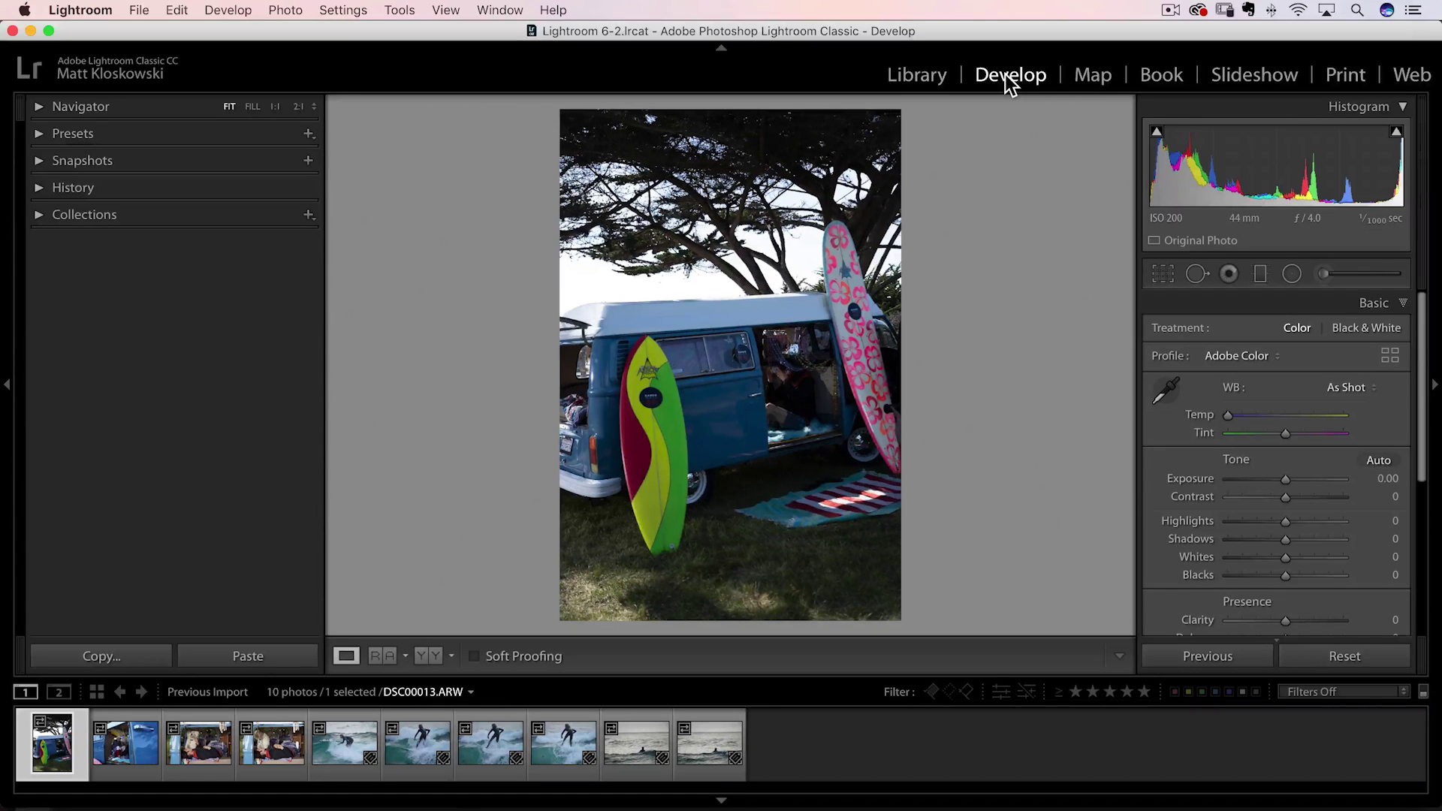
key(Right)
key(Right)
key(Right)
key(Right)
key(Right)
key(Right)
key(Right)
key(Right)
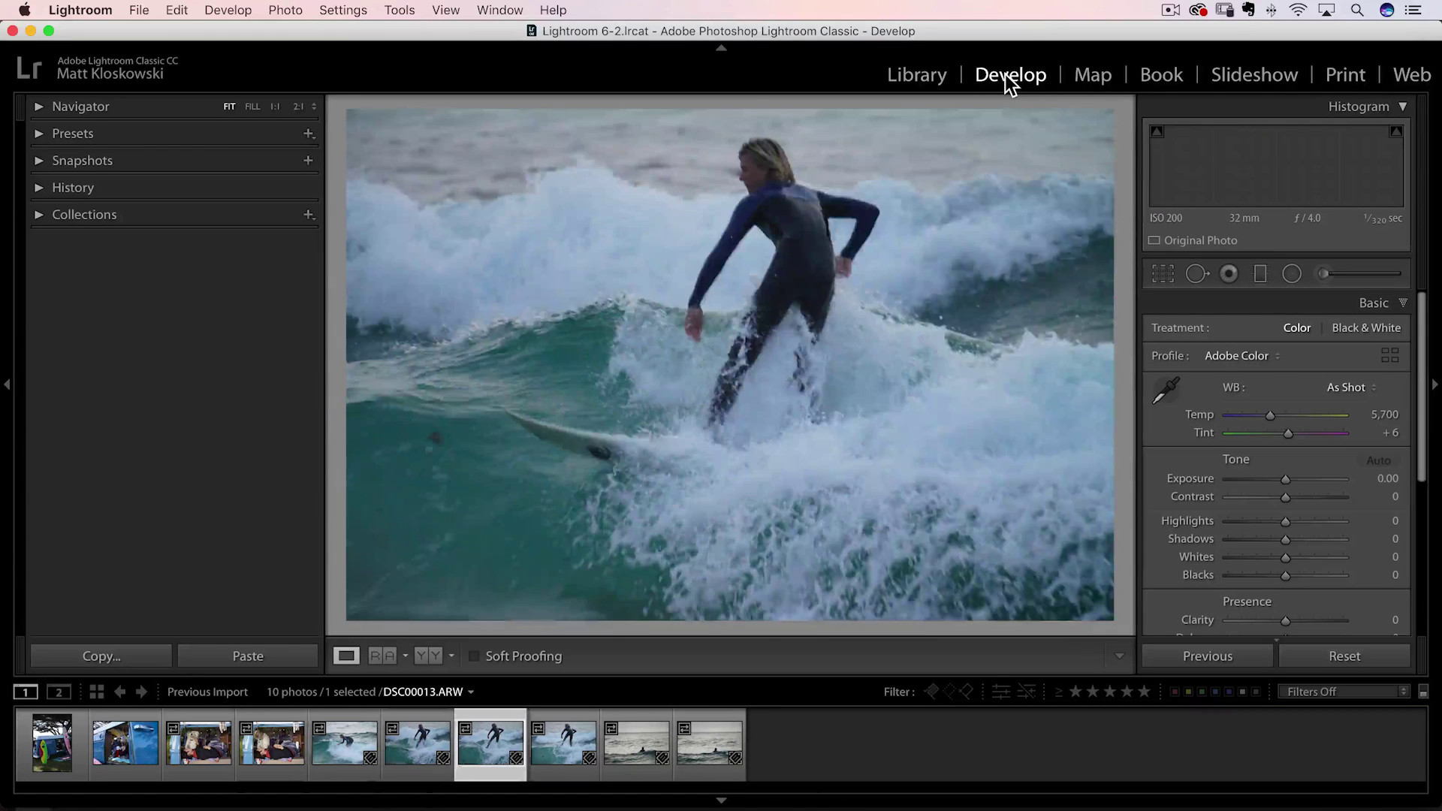
key(Right)
key(Left)
key(Left)
key(Left)
key(Left)
key(Left)
key(Left)
key(Left)
key(Left)
key(Left)
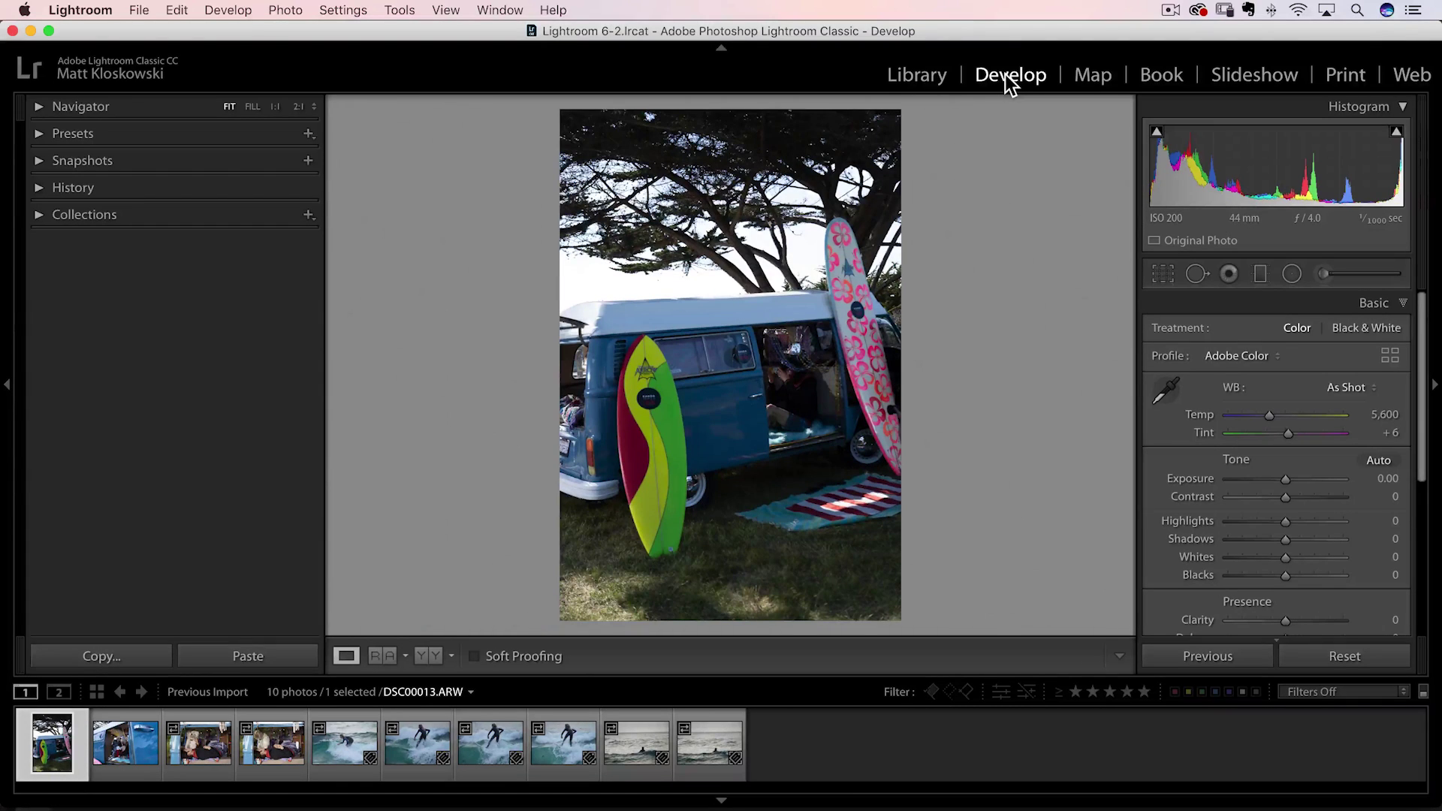
Examine the tree branches in DSC00013.ARW at 1:1, return to Fit, and browse the imported photos again in Develop
click(757, 158)
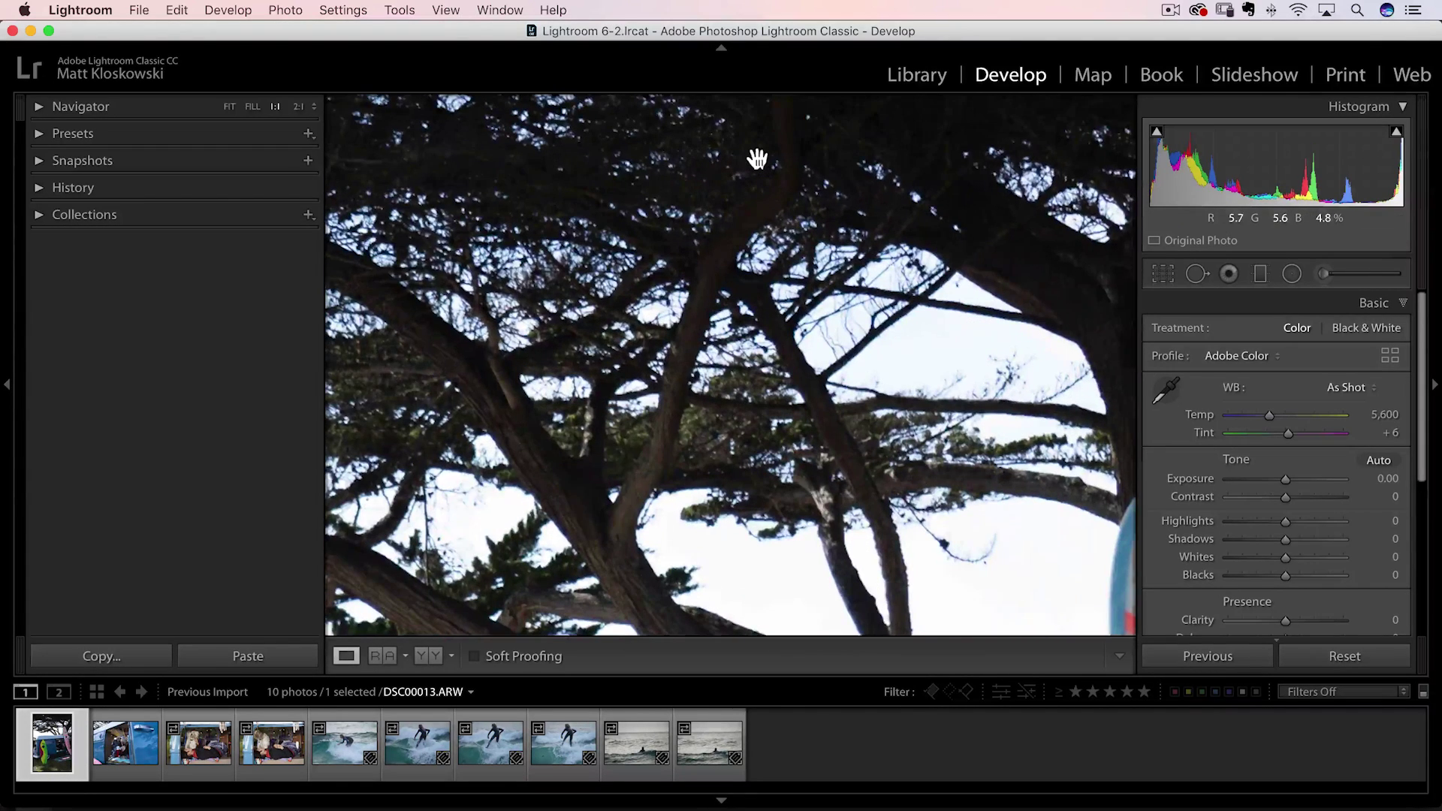
click(787, 289)
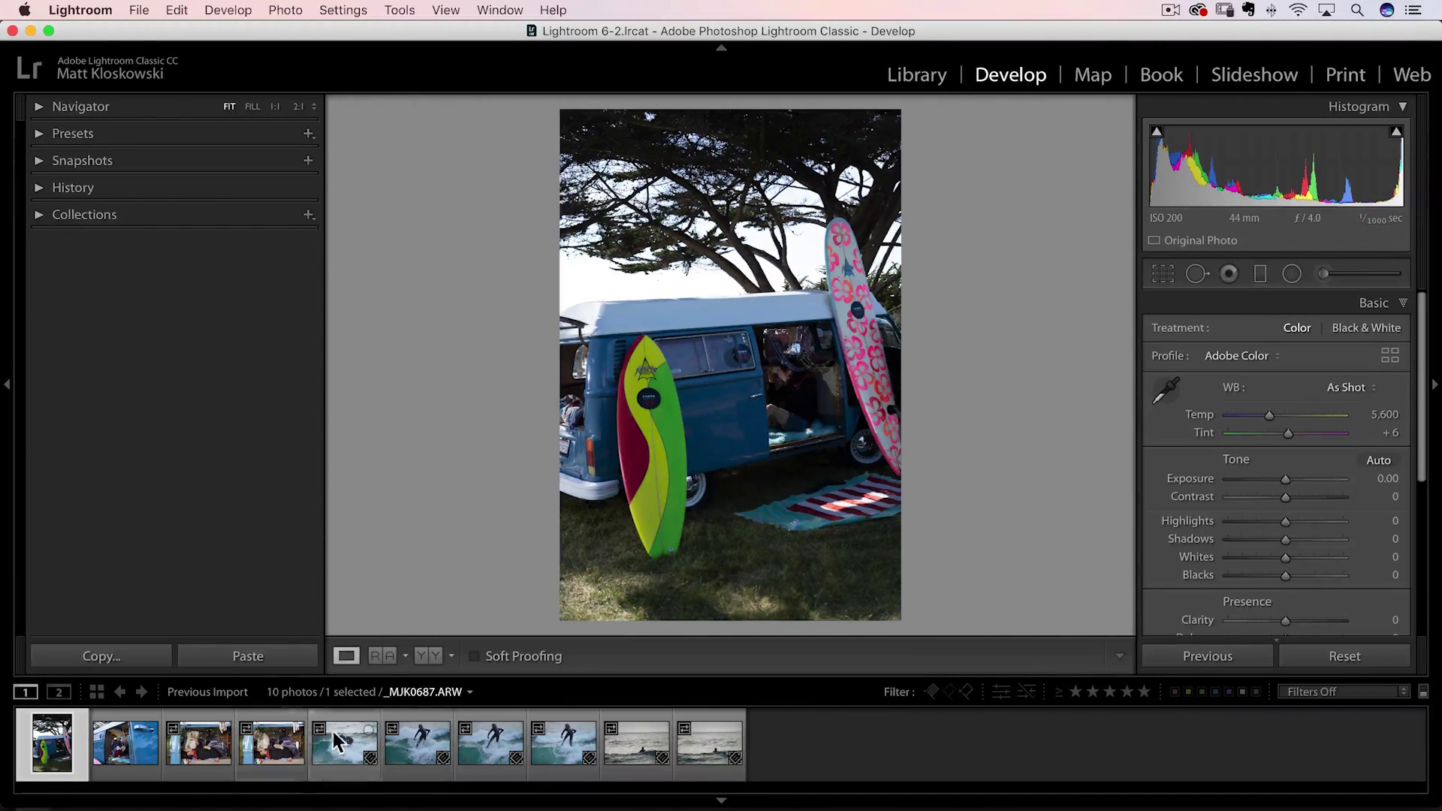
key(Right)
key(Right)
key(Right)
key(Right)
key(Right)
key(Right)
key(Right)
key(Right)
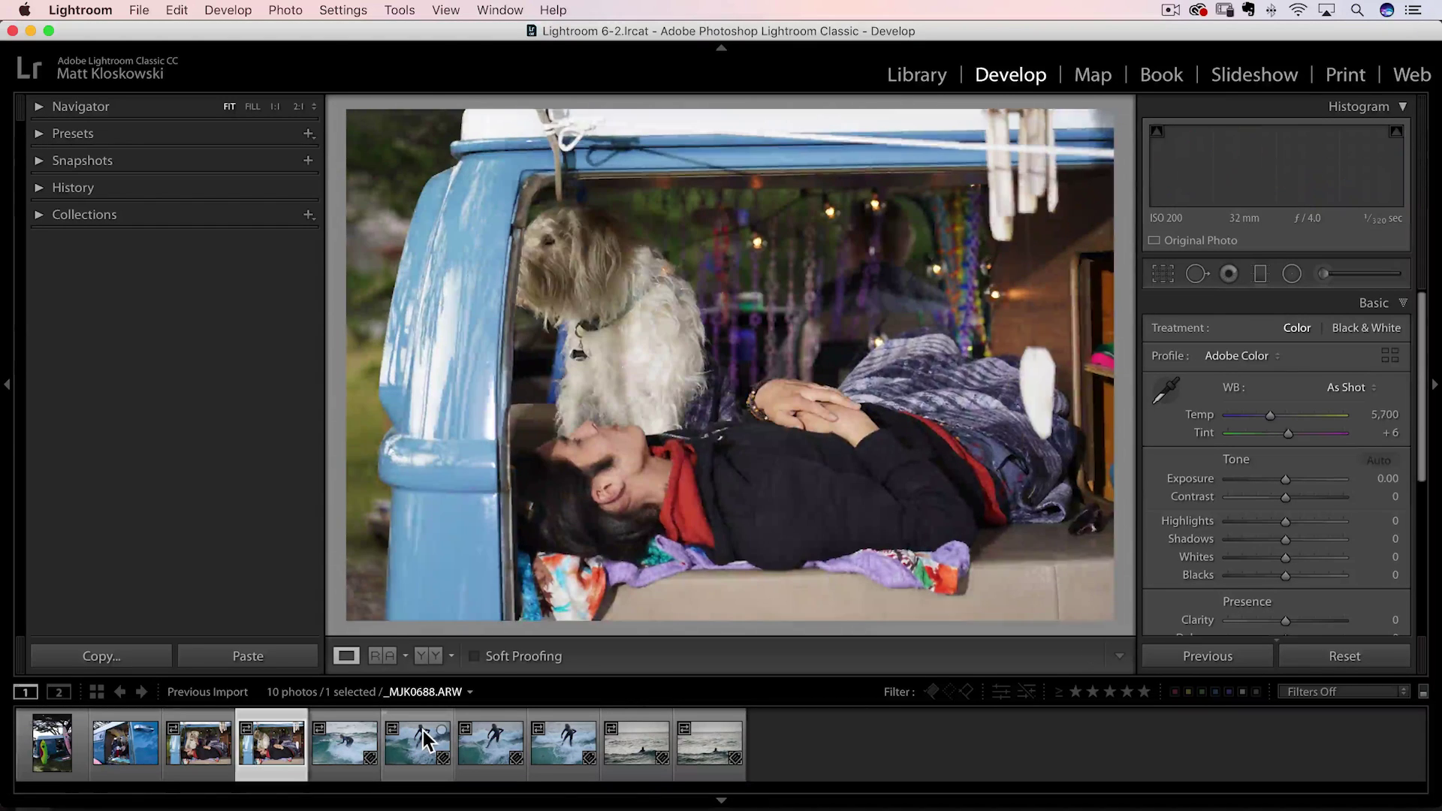
key(Left)
key(Left)
key(Left)
key(Left)
key(Left)
key(Left)
key(Left)
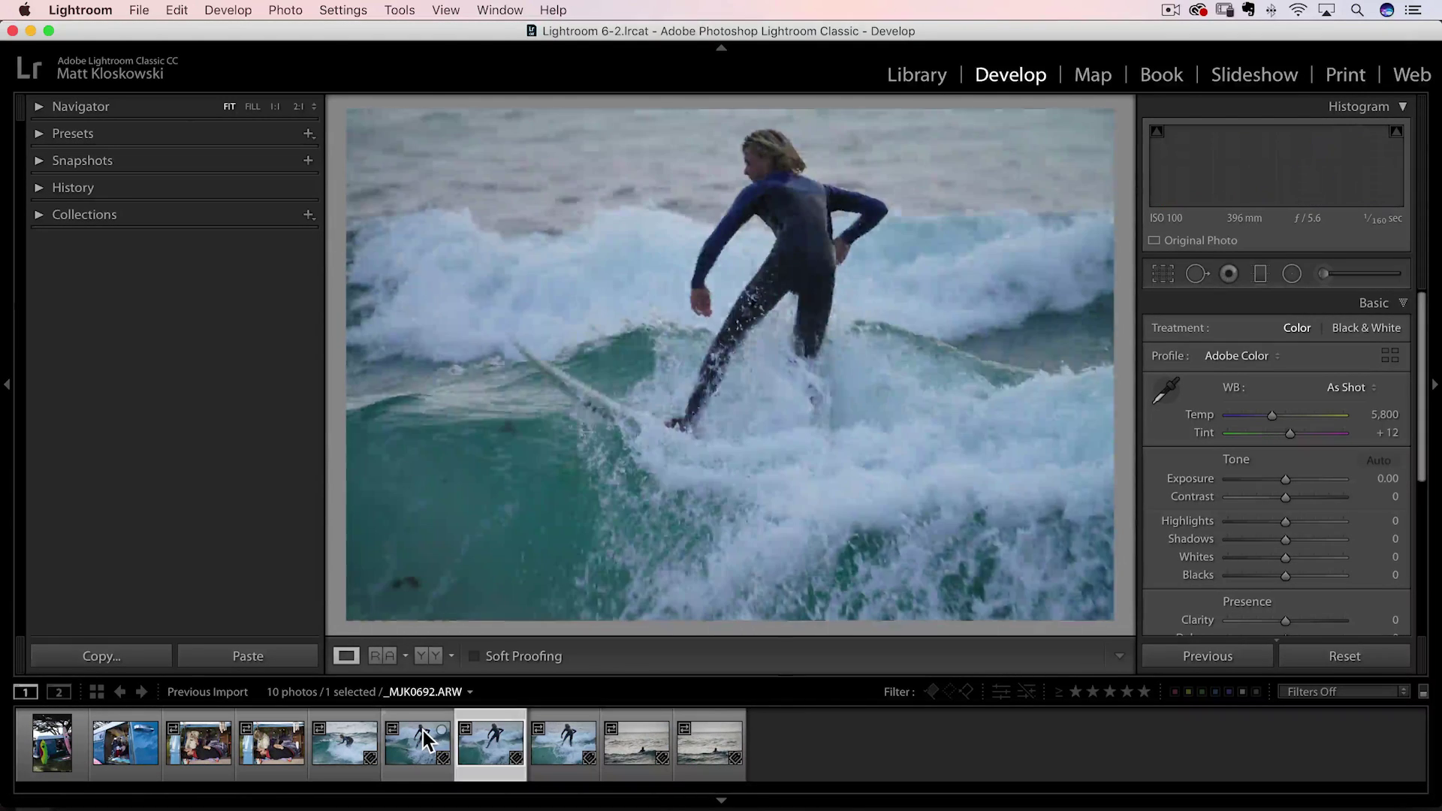
key(Left)
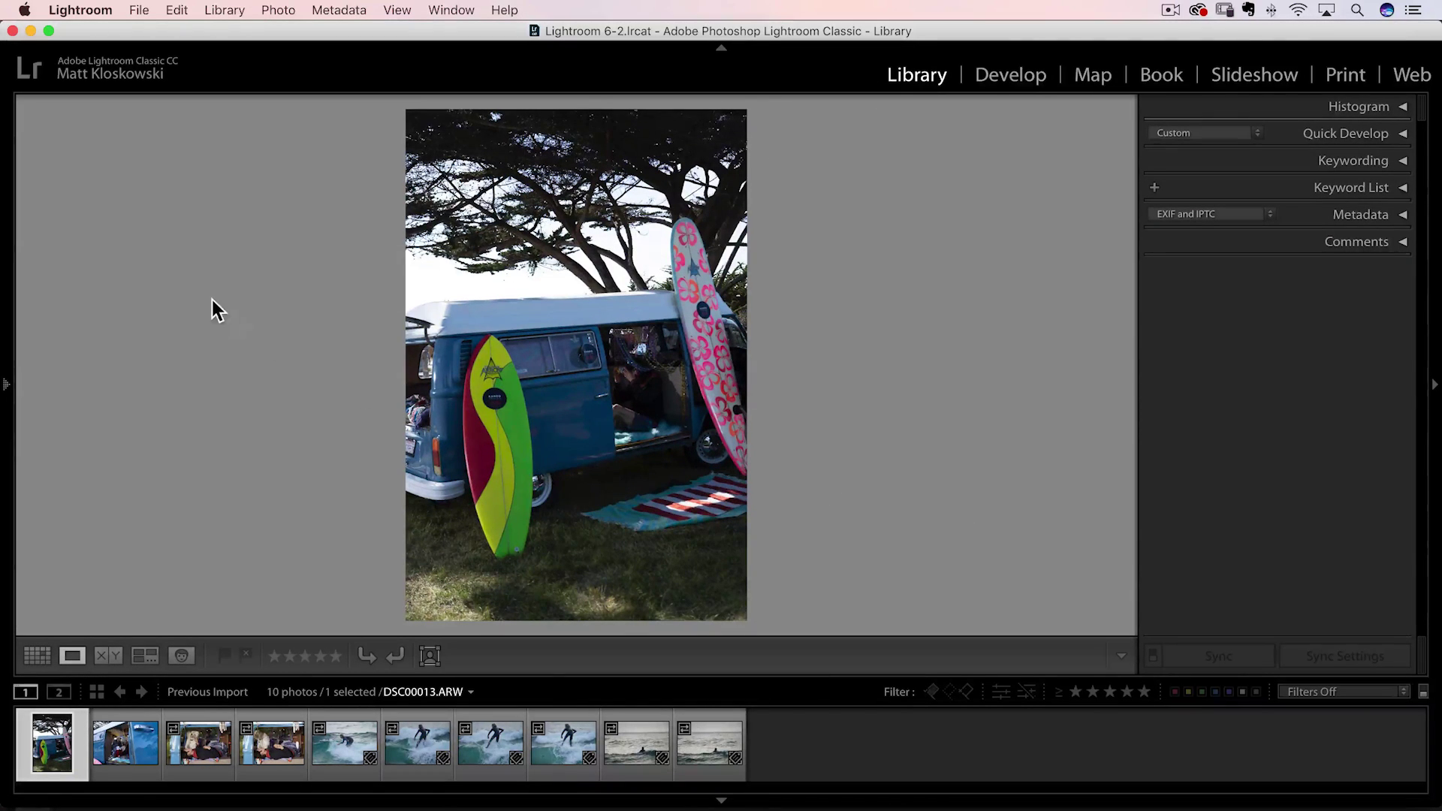
Open the Performance preferences, examine the Camera Raw cache Maximum Size setting, and close the preferences
click(102, 11)
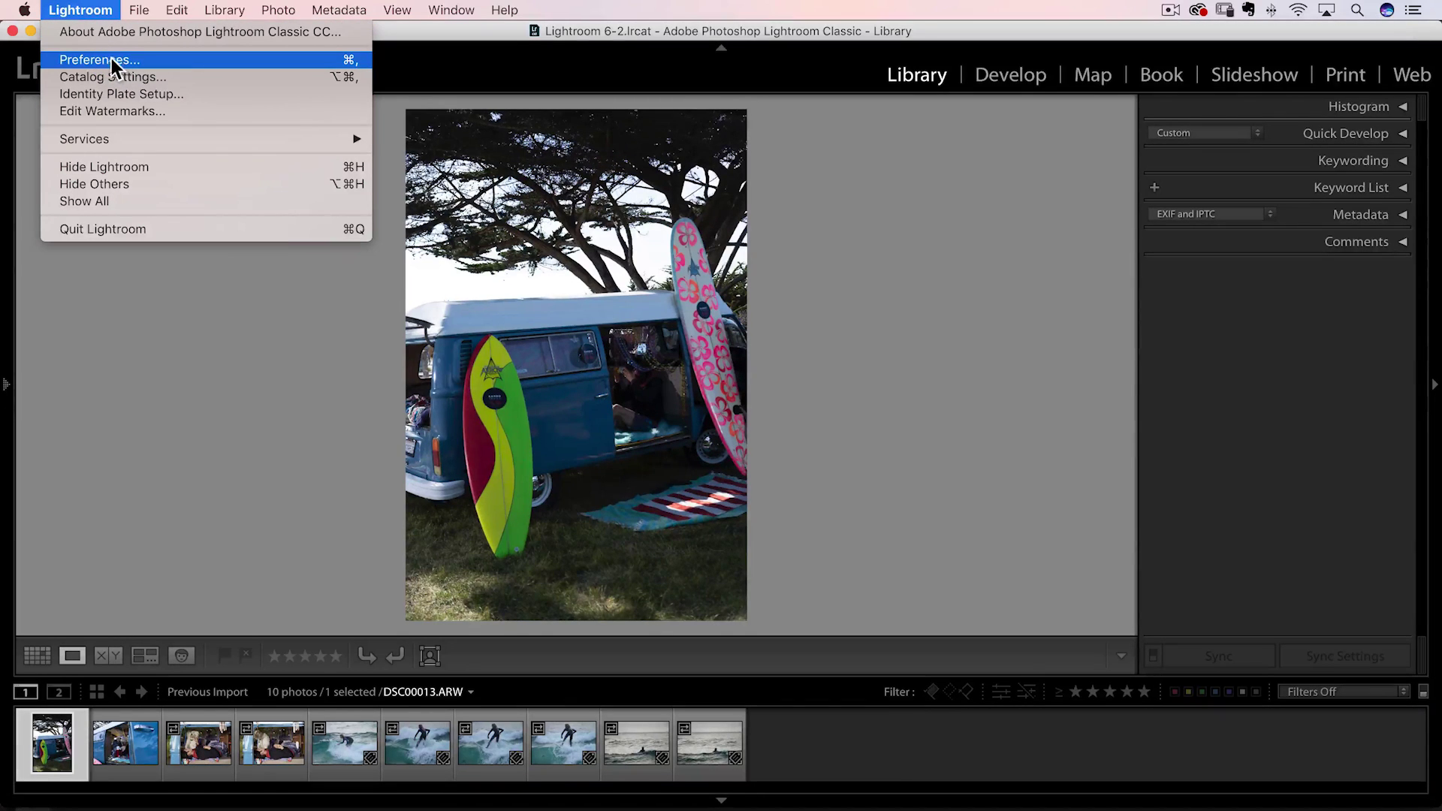
click(154, 60)
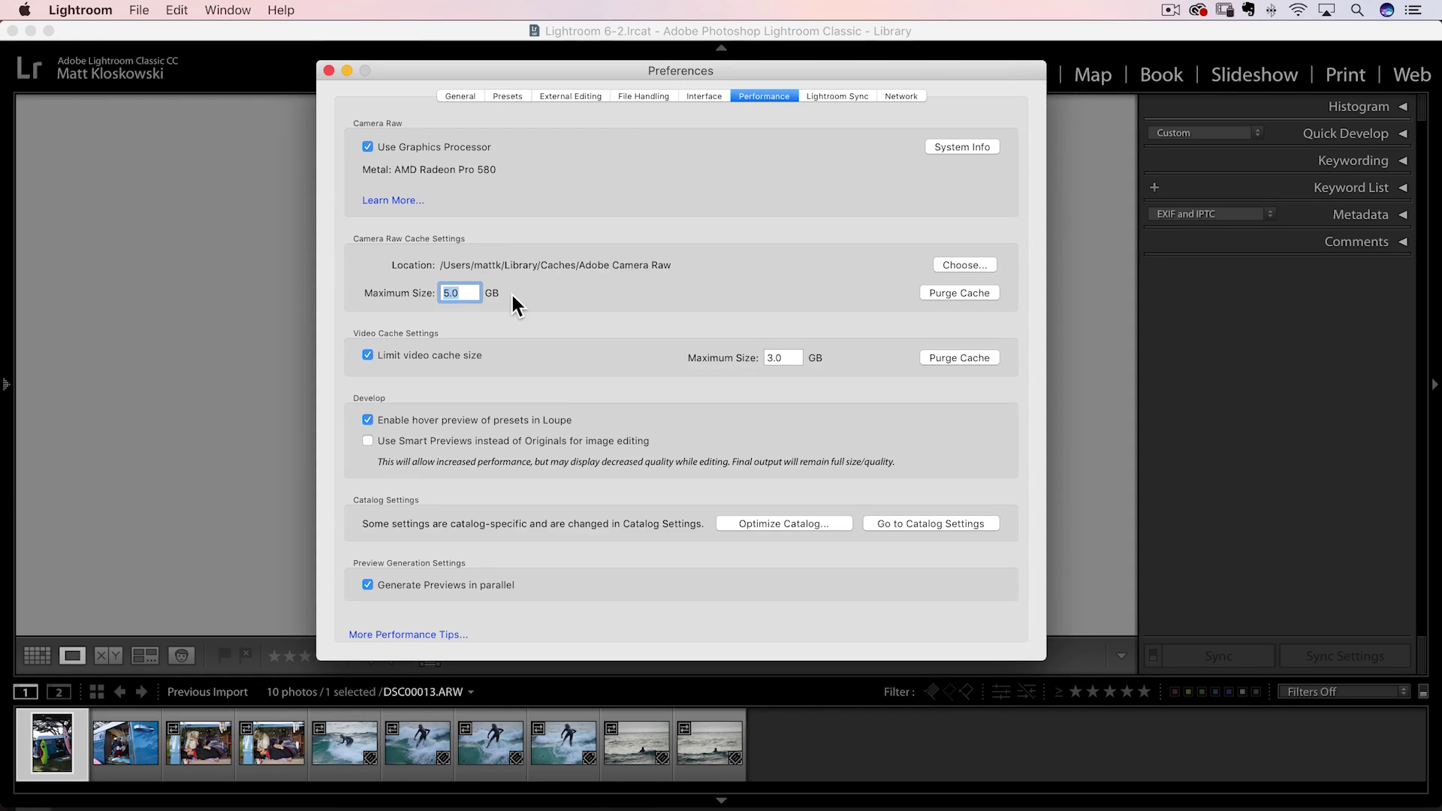
click(454, 293)
click(328, 70)
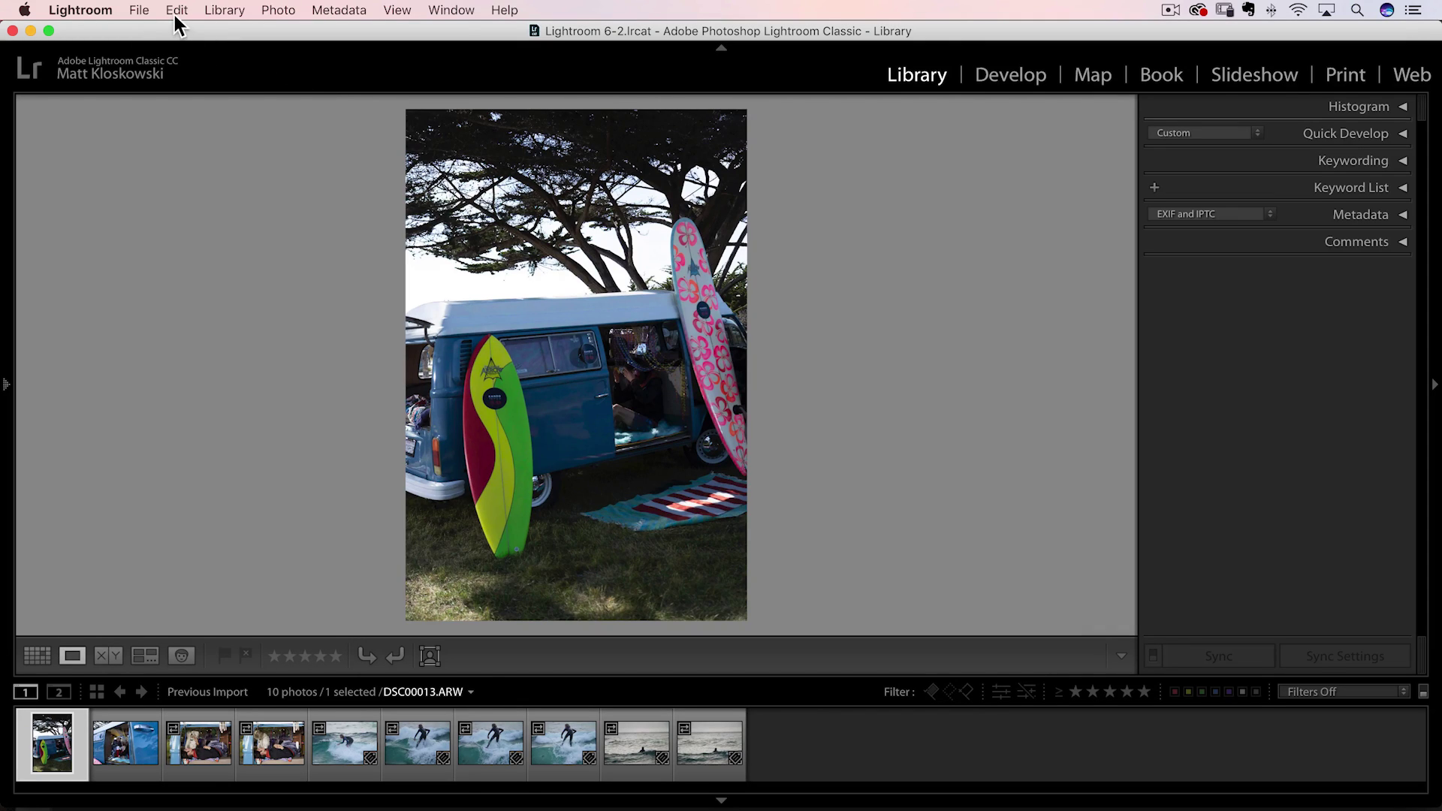
Examine the Automatically write changes into XMP option in the Metadata catalog settings and close the settings
click(101, 10)
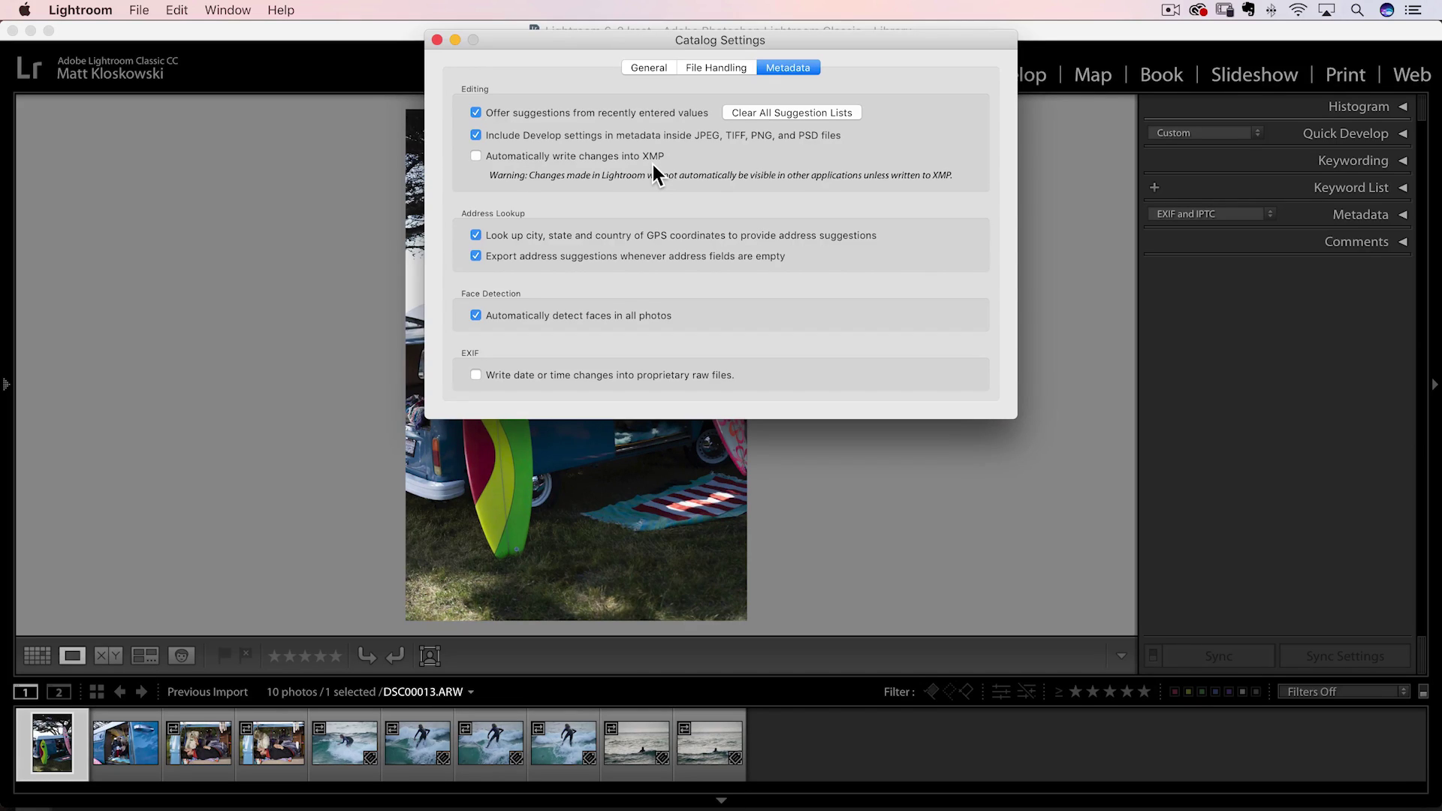
click(436, 39)
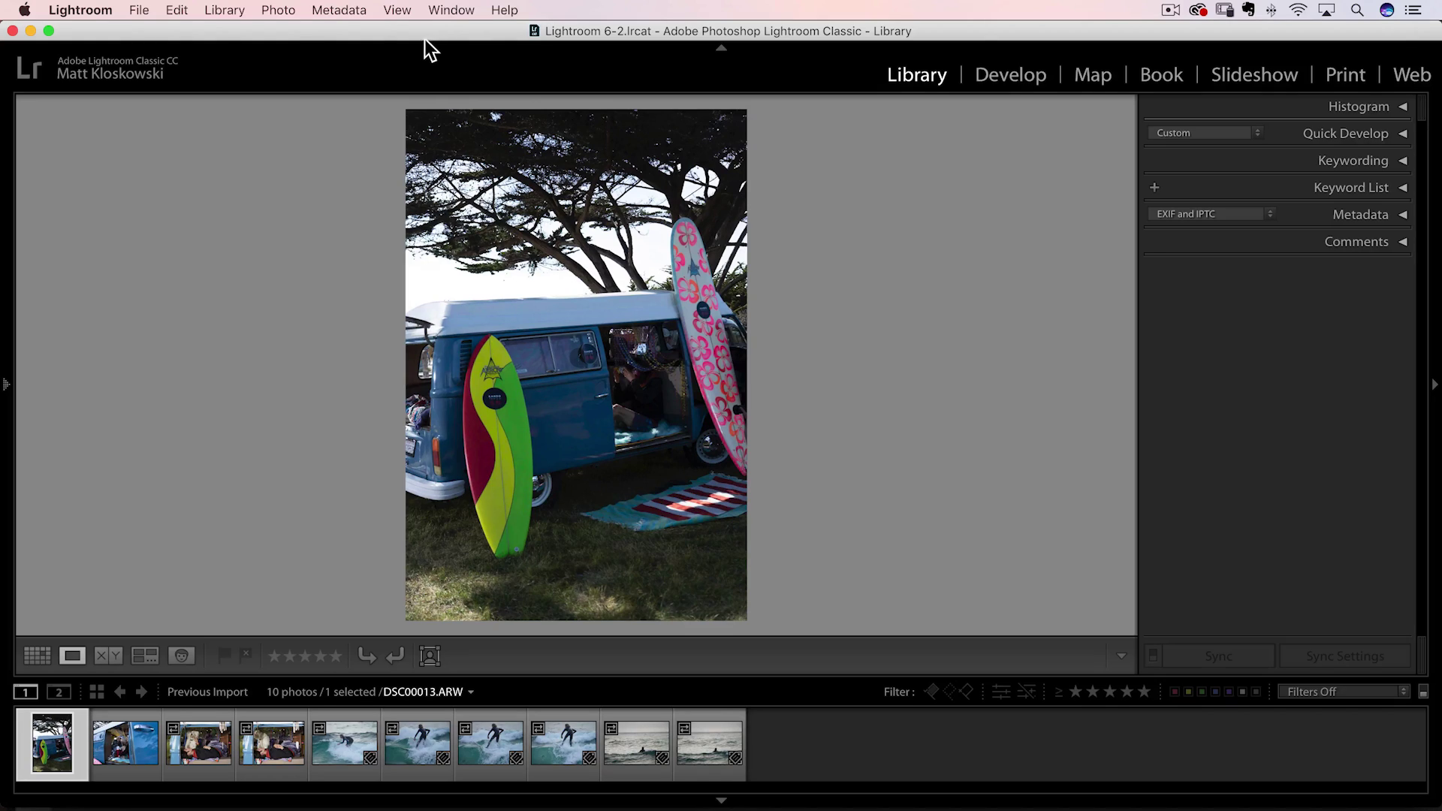
Reopen the Performance preferences and look at the graphics processor, cache and preview generation options and the More Performance Tips link
click(96, 11)
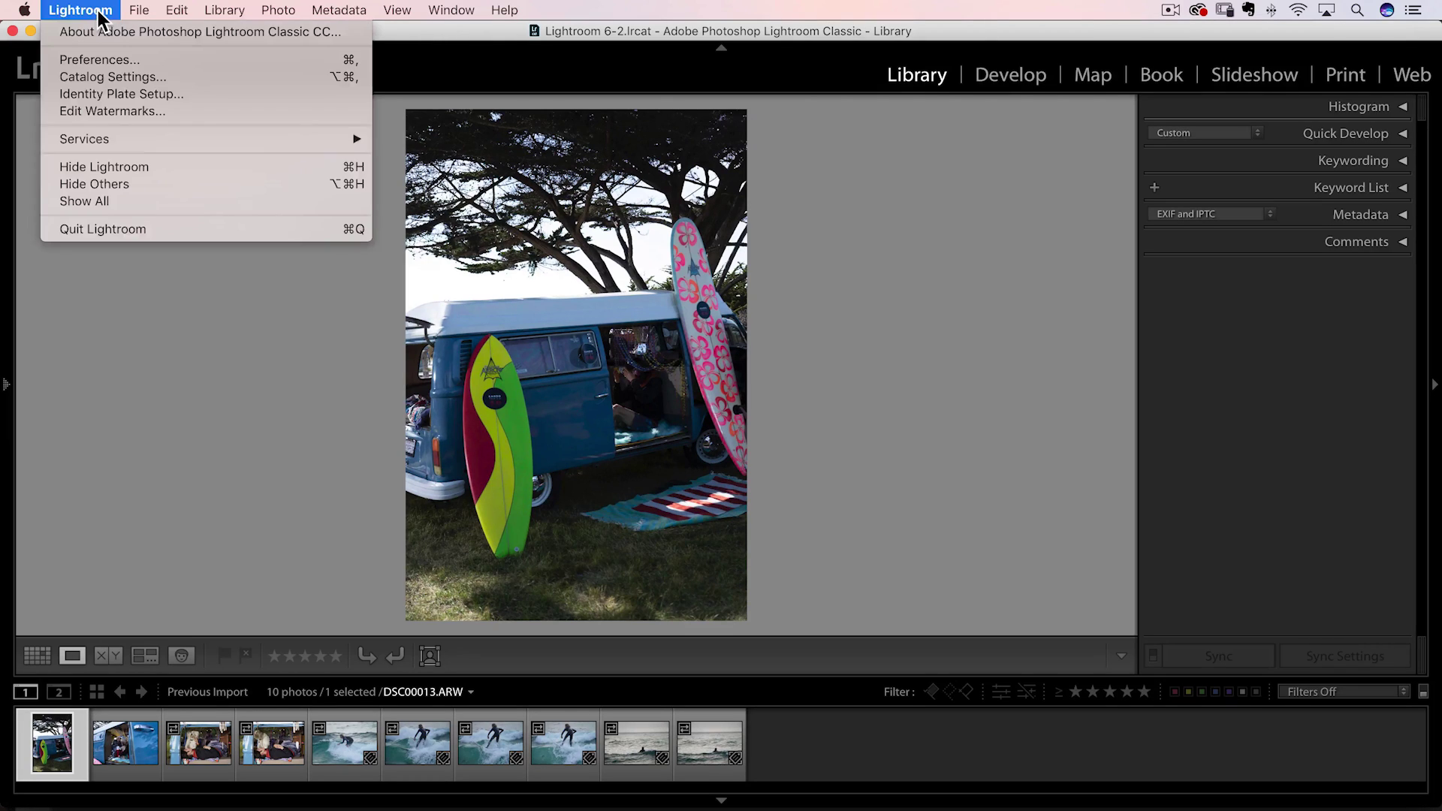
click(106, 58)
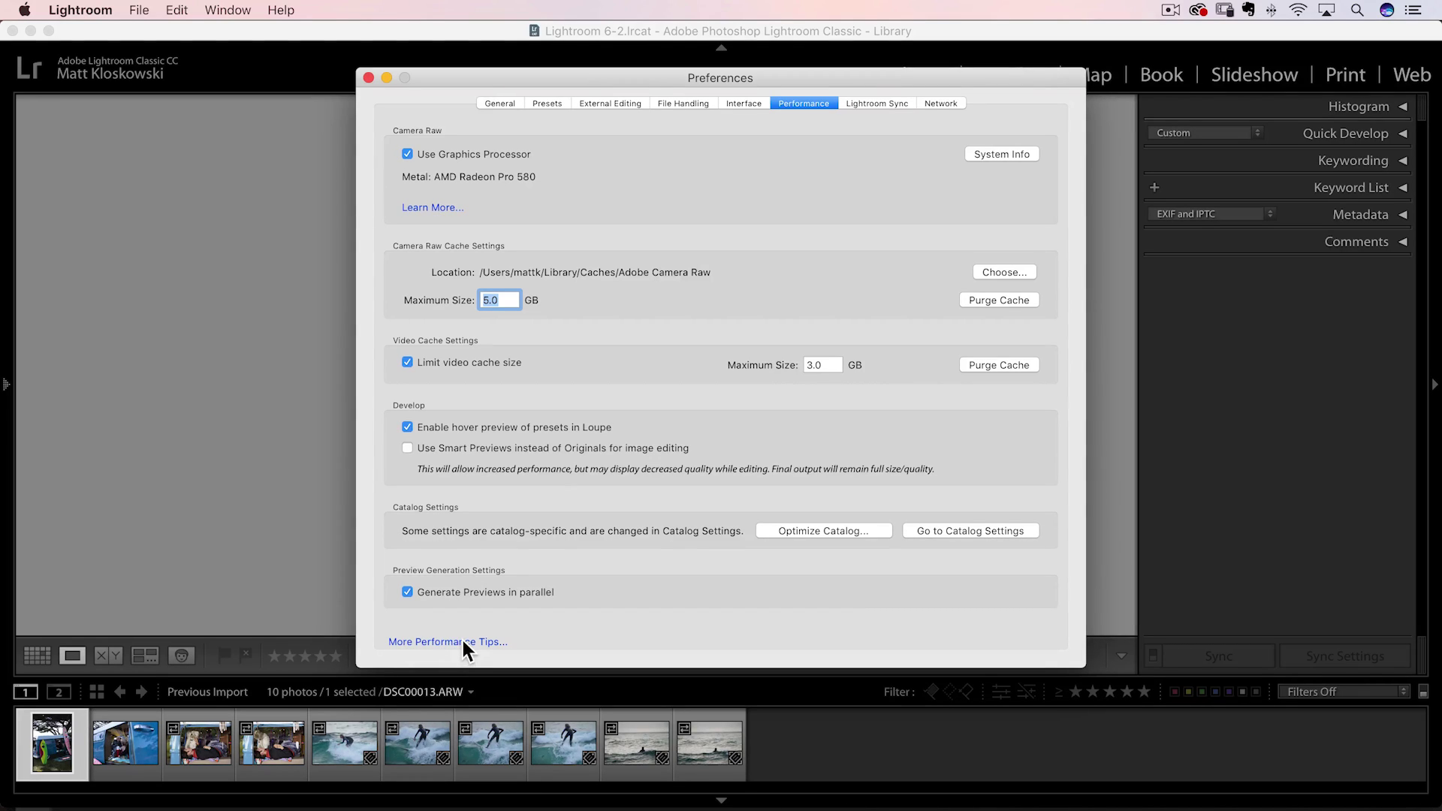
click(807, 103)
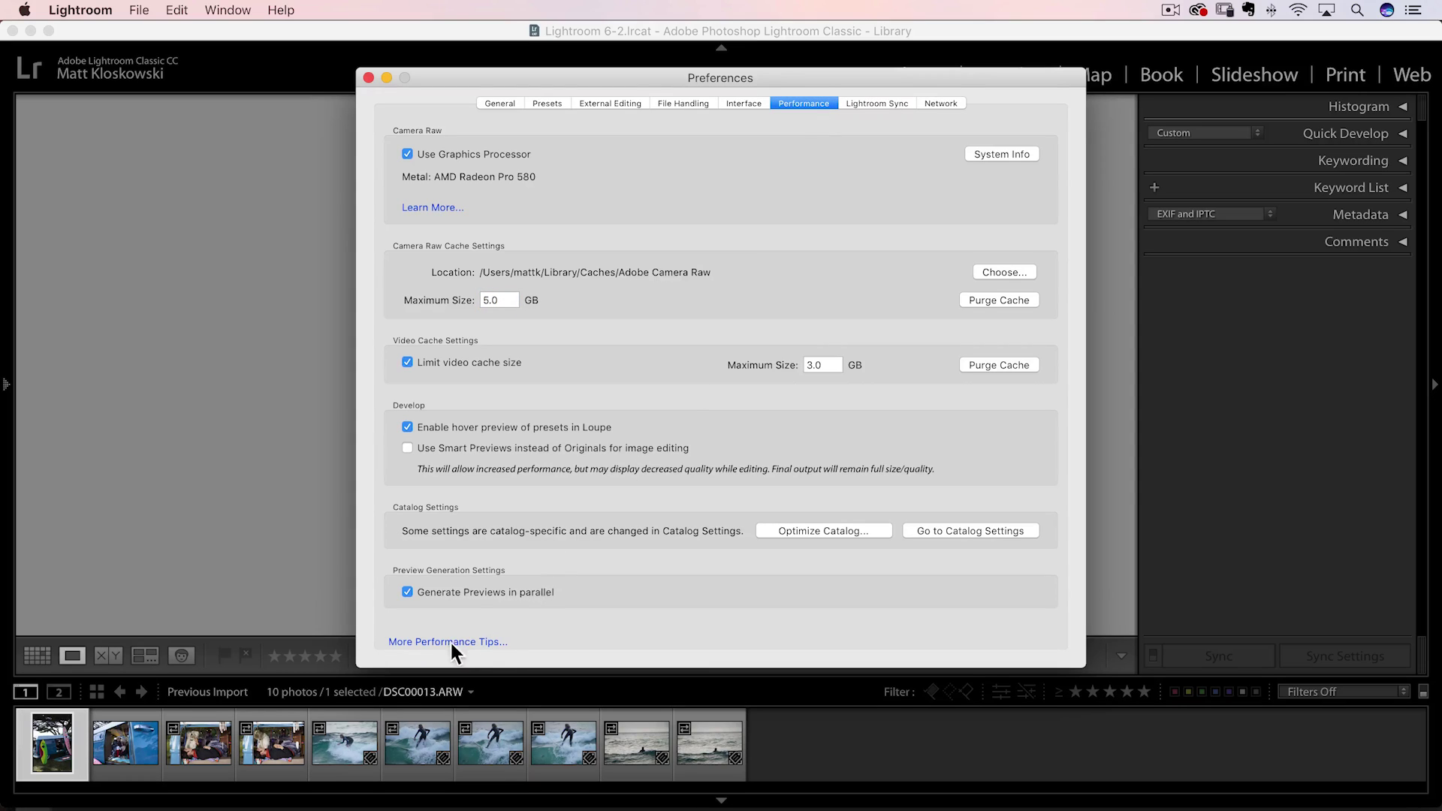